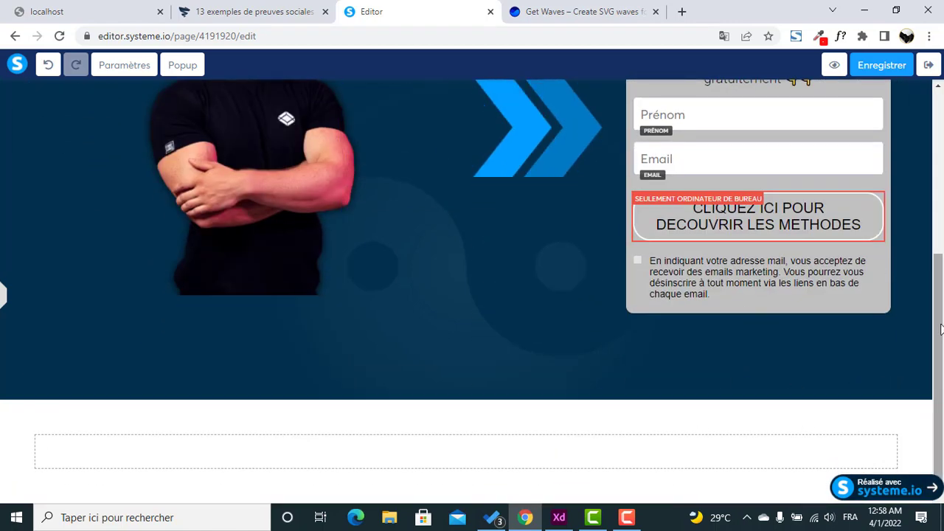
{"action": "left_click_drag", "start_coordinate": [940, 328], "coordinate": [942, 356]}
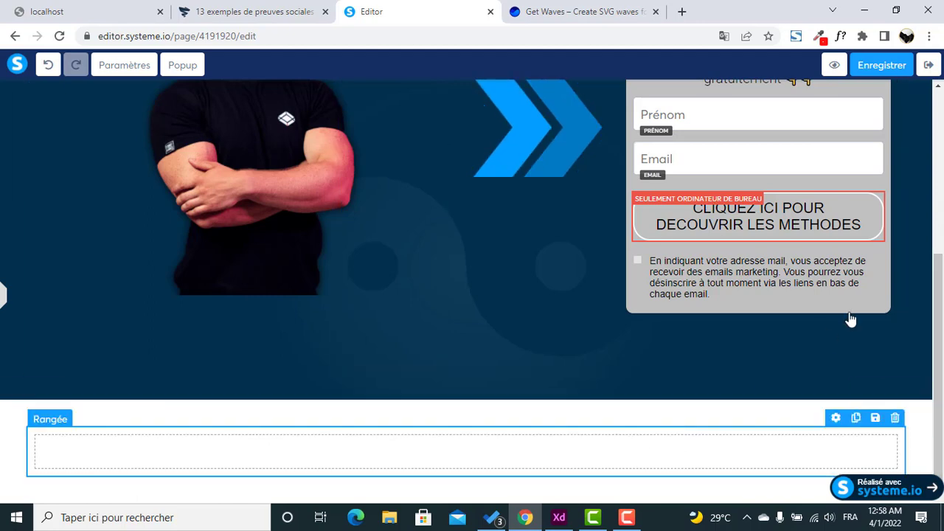
{"action": "scroll", "coordinate": [942, 310], "scroll_direction": "up", "scroll_amount": 4}
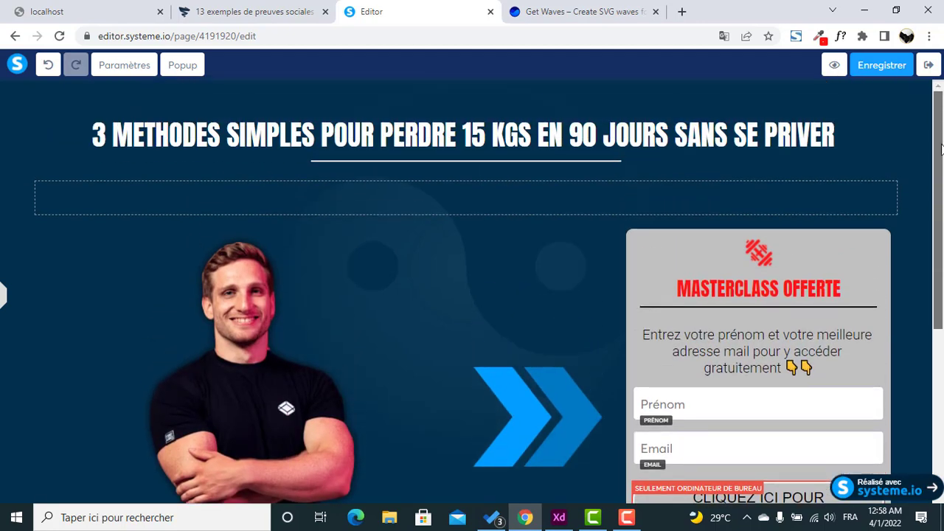
{"action": "scroll", "coordinate": [942, 310], "scroll_direction": "down", "scroll_amount": 4}
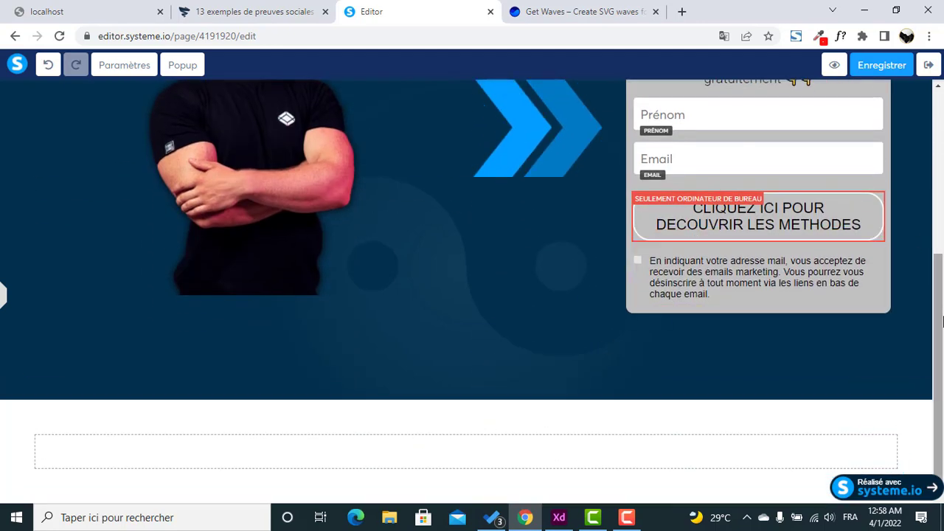
{"action": "mouse_move", "coordinate": [942, 321]}
{"action": "left_mouse_down"}
{"action": "mouse_move", "coordinate": [942, 144]}
{"action": "mouse_move", "coordinate": [942, 335]}
{"action": "mouse_move", "coordinate": [942, 162]}
{"action": "mouse_move", "coordinate": [942, 323]}
{"action": "left_mouse_up"}
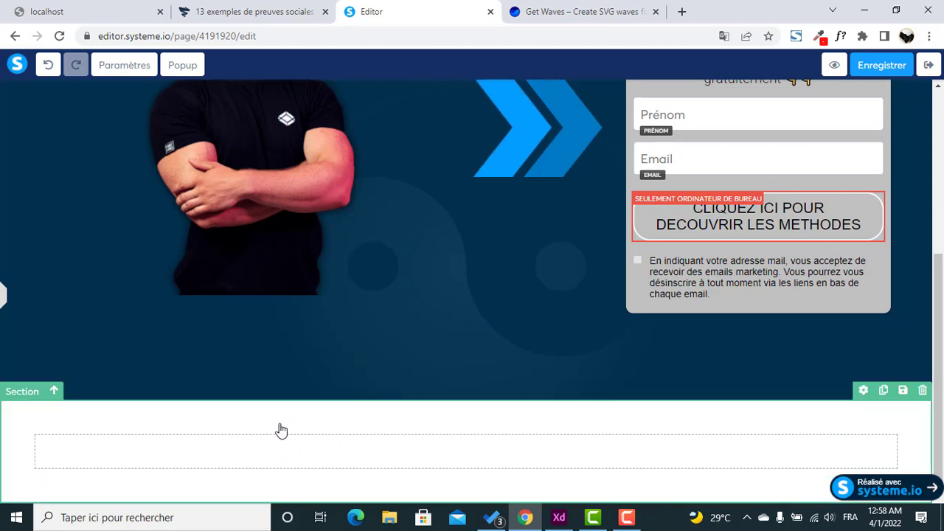
- Add a new section to the page and place it between the dark blue section and the empty white section
{"action": "left_click", "coordinate": [125, 411]}
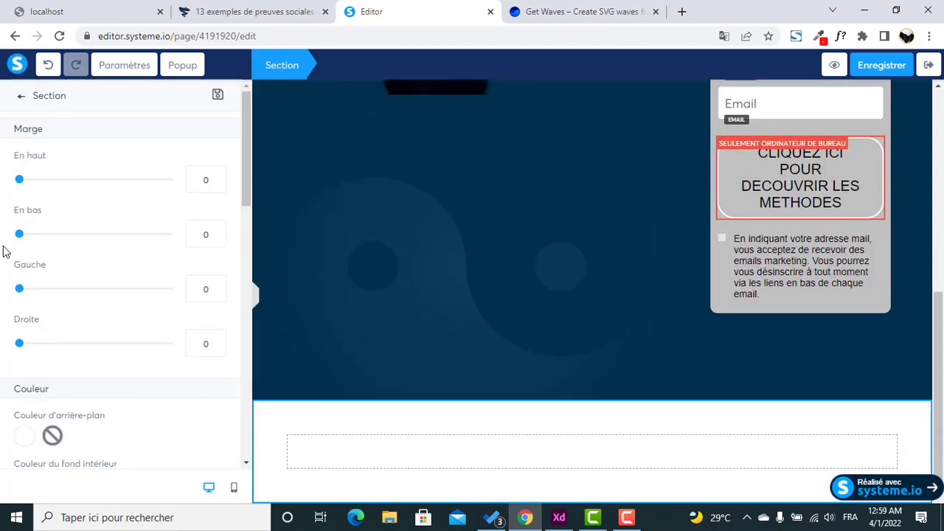
{"action": "left_click", "coordinate": [22, 102]}
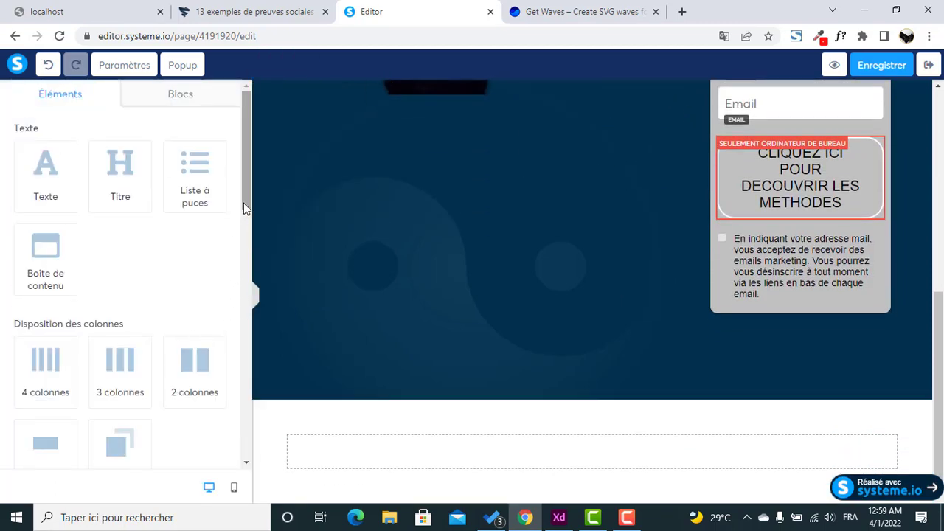
{"action": "left_click_drag", "start_coordinate": [243, 203], "coordinate": [243, 263]}
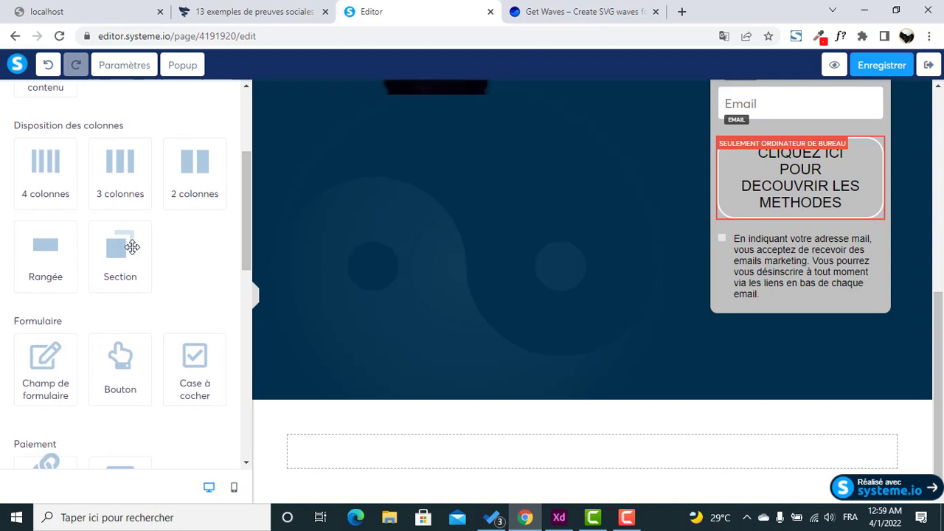
{"action": "left_click_drag", "start_coordinate": [130, 246], "coordinate": [340, 410]}
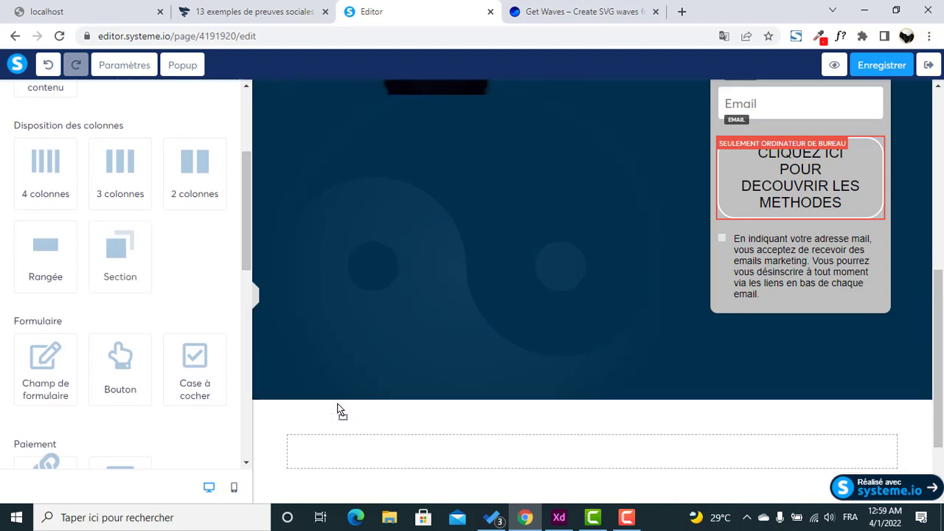
{"action": "left_click_drag", "start_coordinate": [941, 347], "coordinate": [941, 391]}
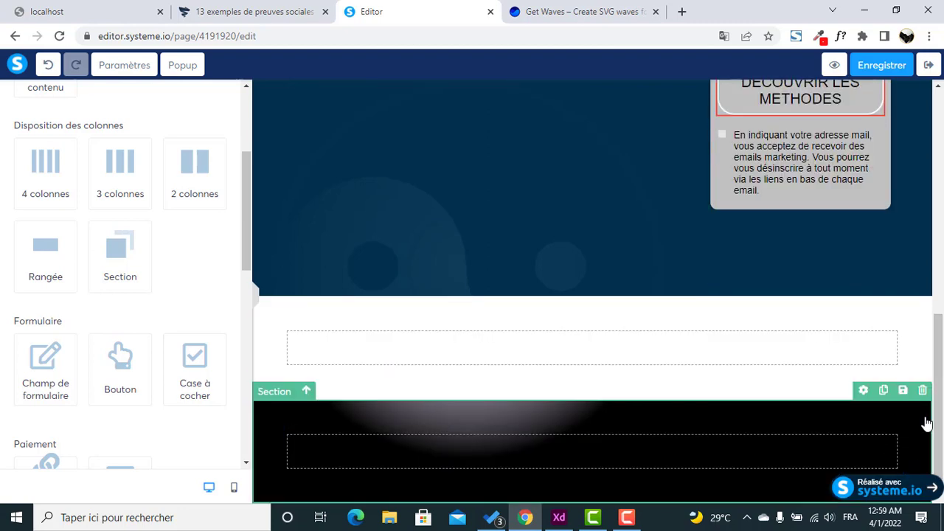
{"action": "left_click_drag", "start_coordinate": [926, 424], "coordinate": [861, 285]}
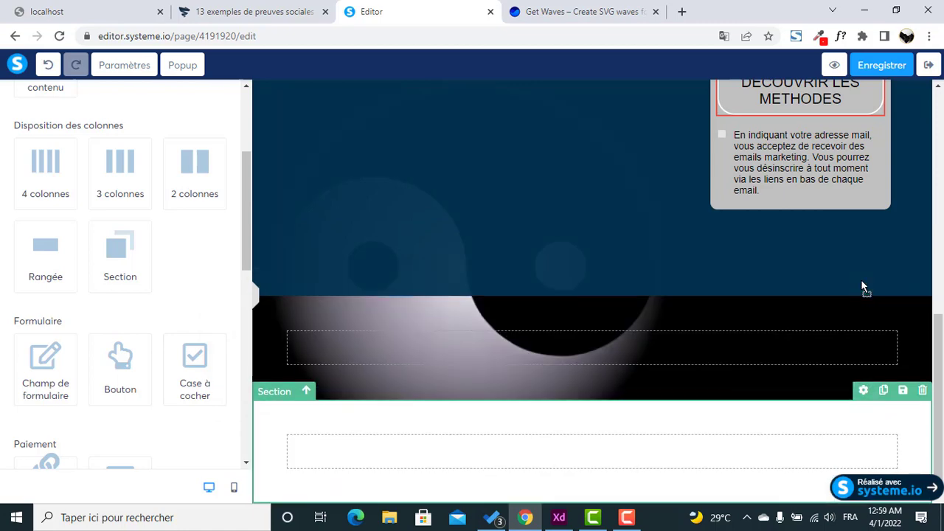
- Insert an HTML code element into the row of the new section below the dark blue one
{"action": "left_click", "coordinate": [504, 309]}
{"action": "left_click", "coordinate": [373, 307]}
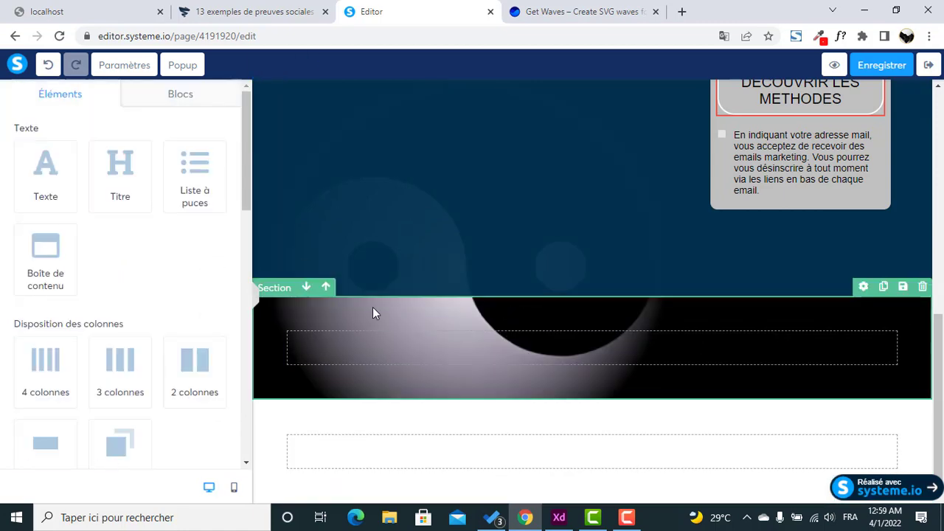
{"action": "left_click_drag", "start_coordinate": [247, 193], "coordinate": [217, 453]}
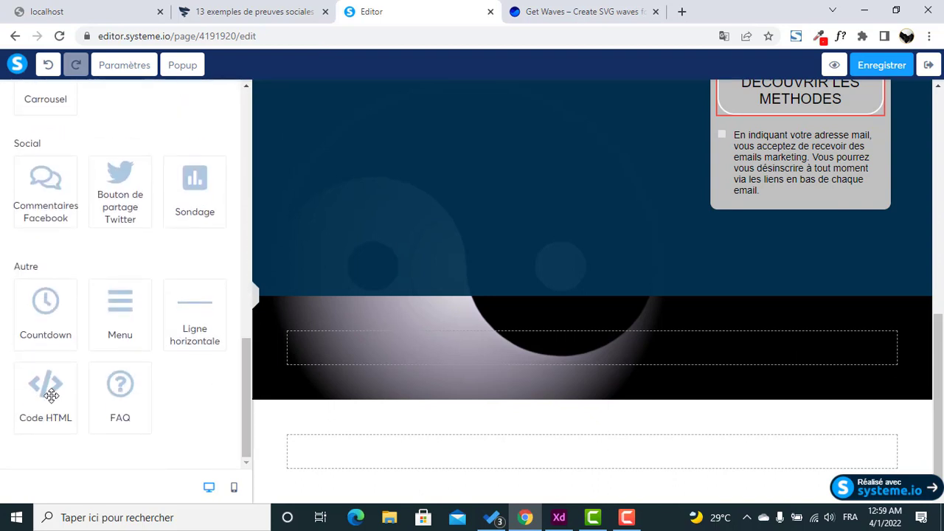
{"action": "left_click_drag", "start_coordinate": [51, 399], "coordinate": [388, 341]}
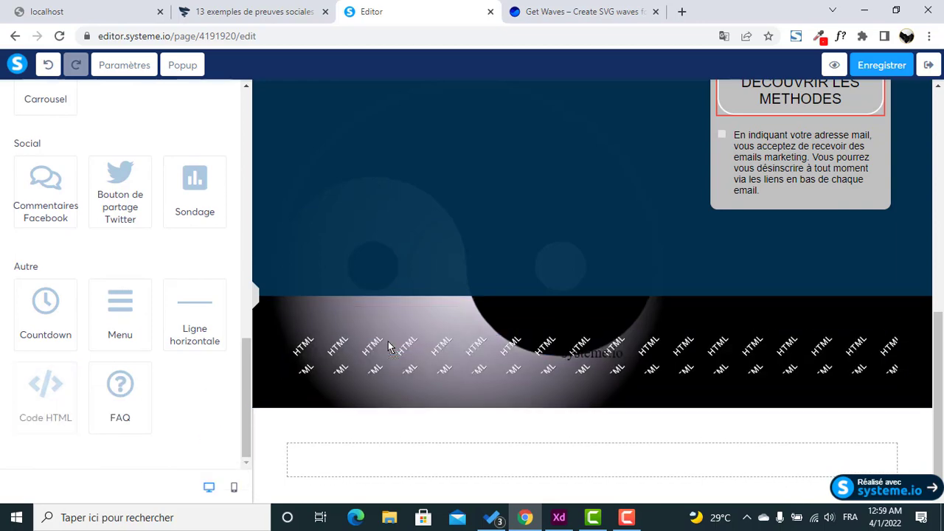
{"action": "left_click", "coordinate": [436, 355]}
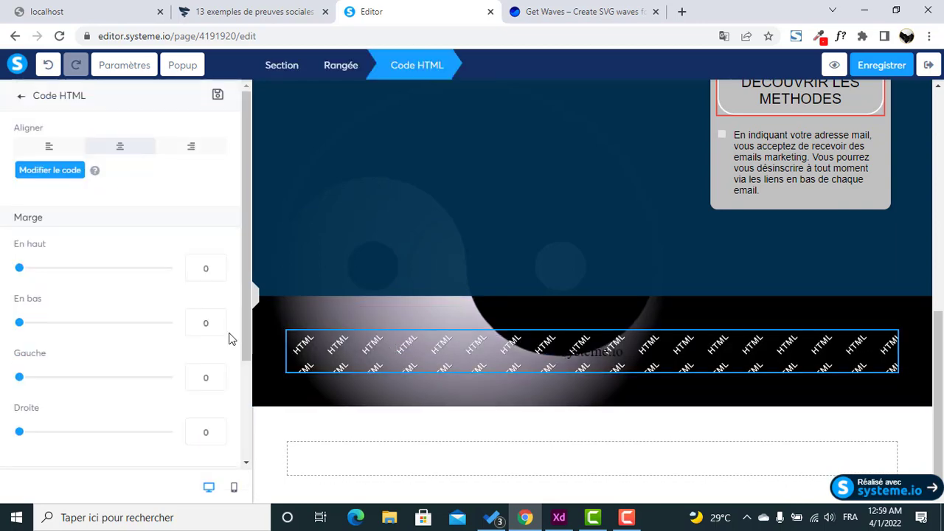
{"action": "left_click", "coordinate": [254, 293]}
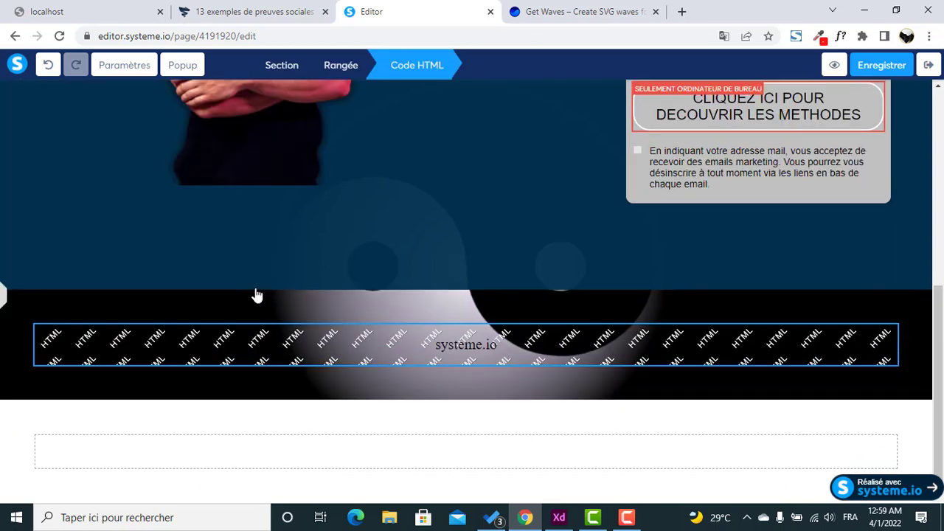
- Set the background colour of the section holding the HTML code element to white (FFFFFF)
{"action": "left_click", "coordinate": [54, 301]}
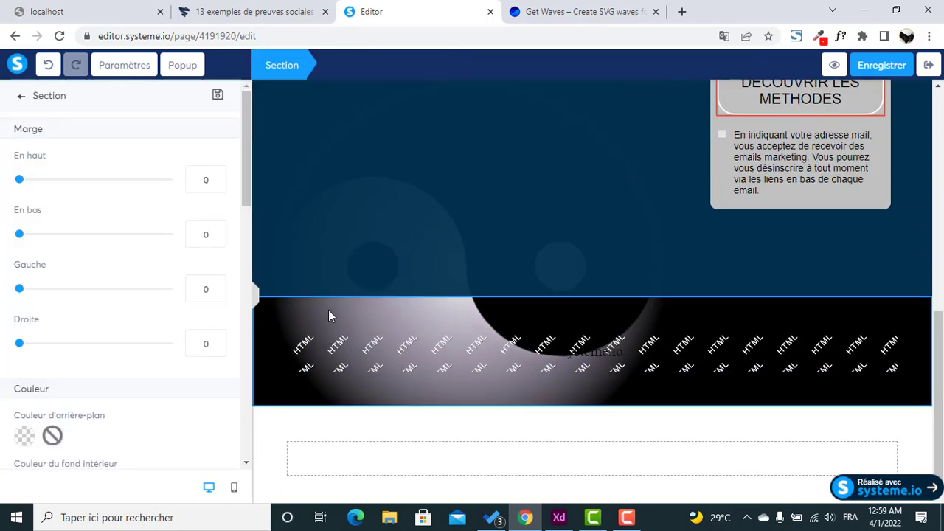
{"action": "left_click", "coordinate": [358, 310]}
{"action": "left_click", "coordinate": [359, 312]}
{"action": "left_click_drag", "start_coordinate": [245, 182], "coordinate": [243, 274]}
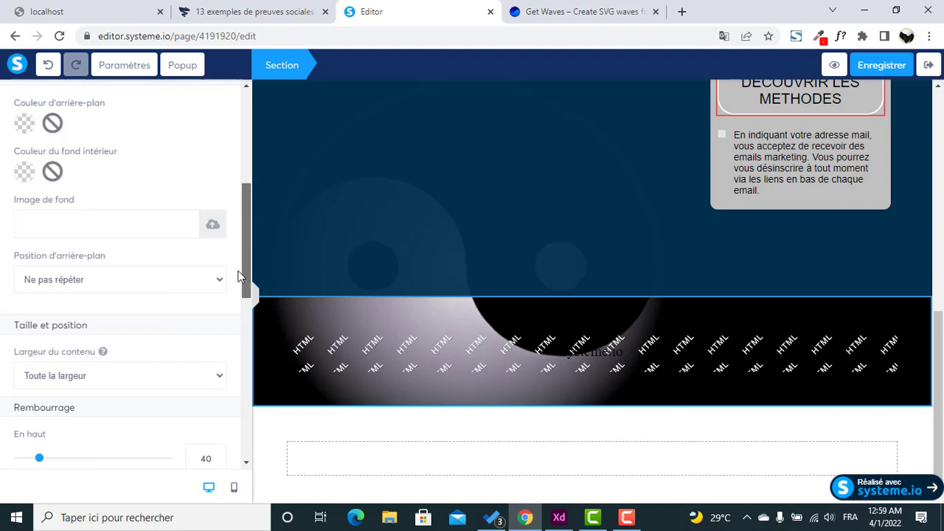
{"action": "left_click", "coordinate": [23, 171]}
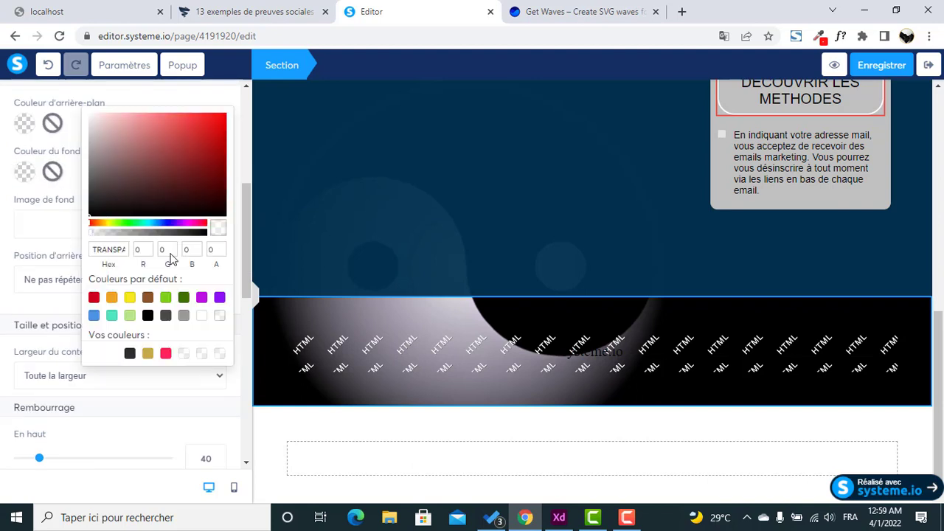
{"action": "left_click", "coordinate": [23, 123]}
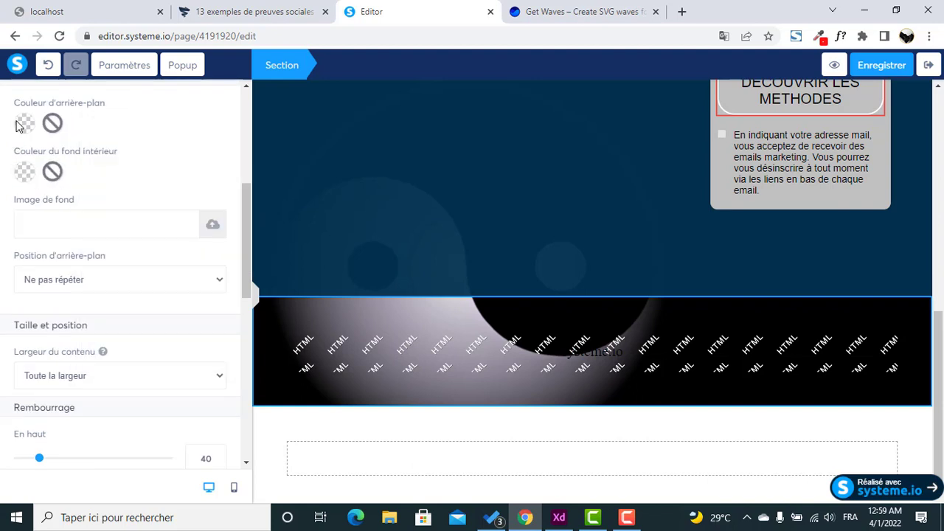
{"action": "left_click", "coordinate": [22, 123]}
{"action": "left_click", "coordinate": [202, 267]}
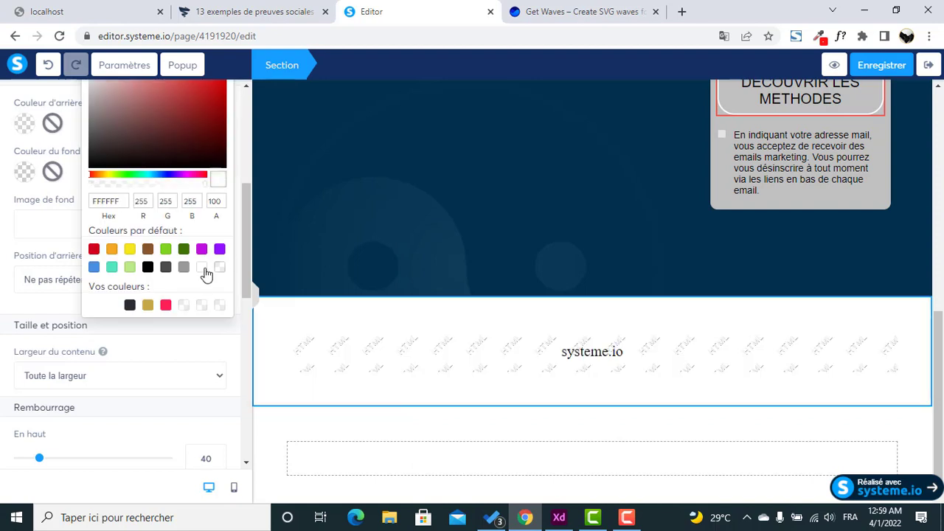
{"action": "left_click", "coordinate": [391, 362]}
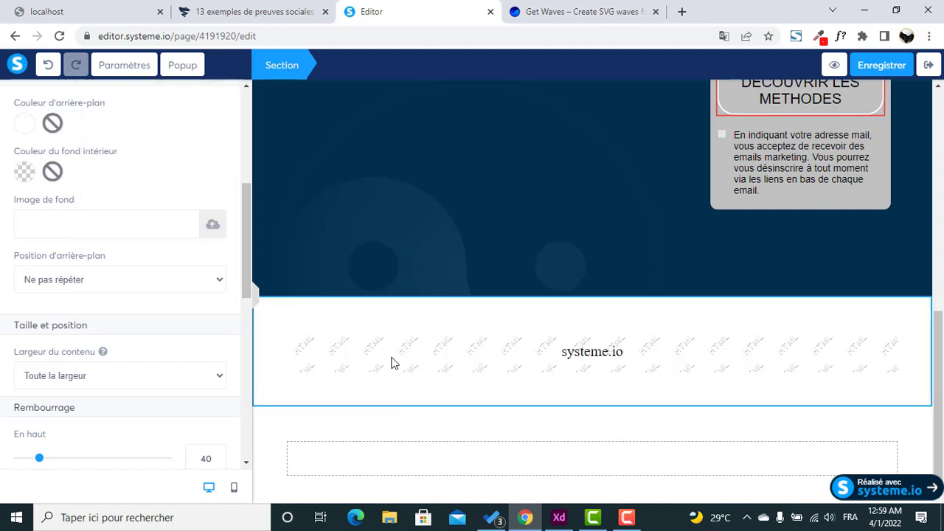
- Select the HTML code element in the white section and switch to the Get Waves site's wave generator
{"action": "left_click", "coordinate": [393, 362]}
{"action": "left_click", "coordinate": [393, 362]}
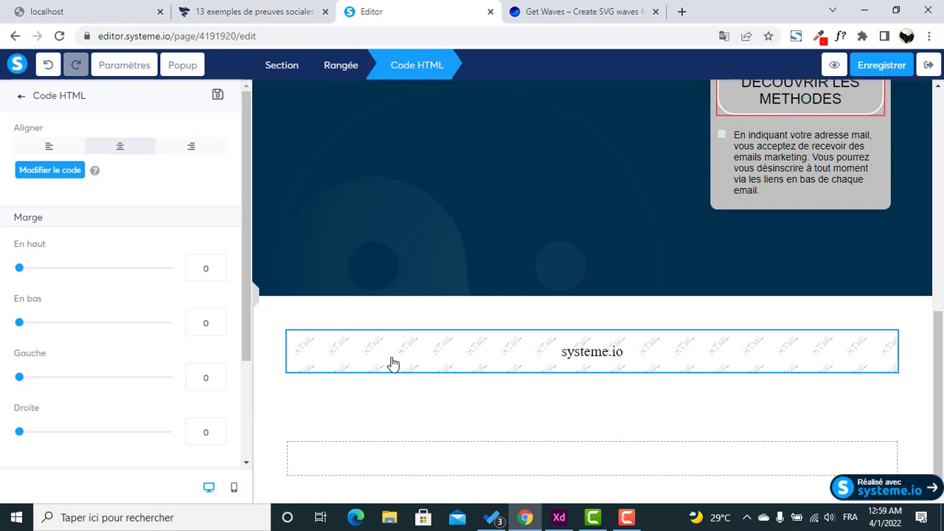
{"action": "left_click", "coordinate": [565, 7]}
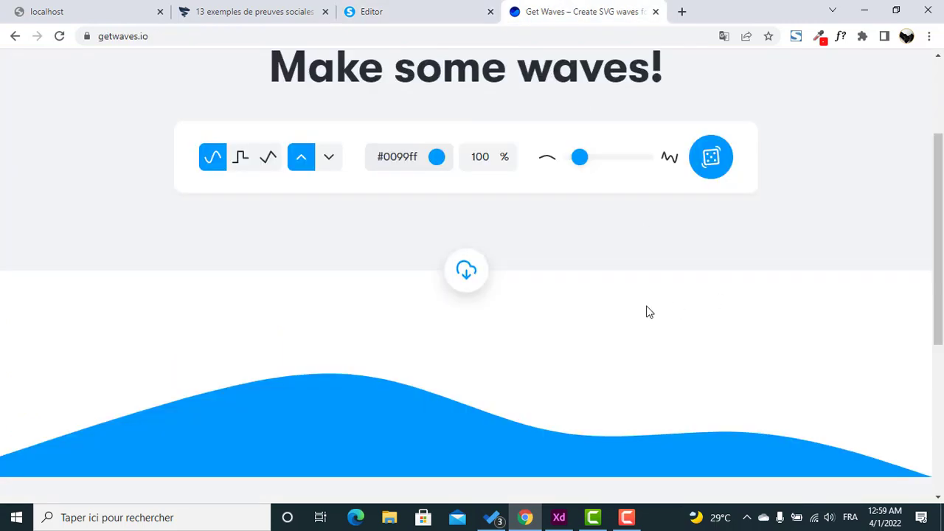
{"action": "scroll", "coordinate": [943, 253], "scroll_direction": "up", "scroll_amount": 2}
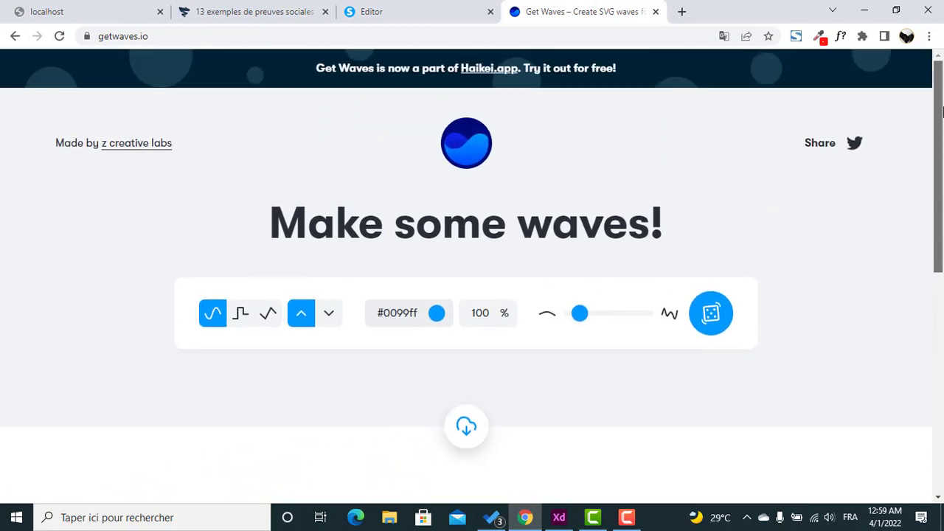
{"action": "mouse_move", "coordinate": [942, 207]}
{"action": "left_mouse_down"}
{"action": "mouse_move", "coordinate": [942, 217]}
{"action": "mouse_move", "coordinate": [942, 129]}
{"action": "mouse_move", "coordinate": [943, 197]}
{"action": "left_mouse_up"}
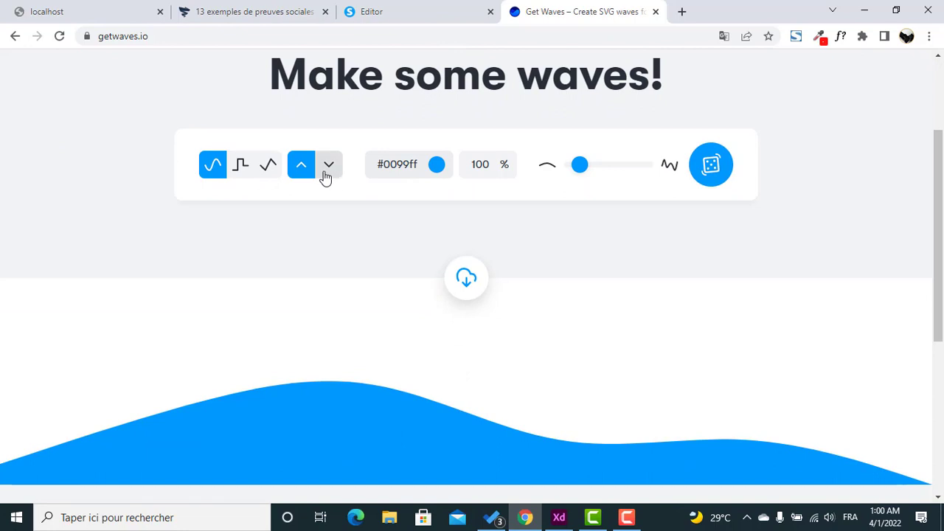
- Try the stepped and angular wave styles and the inverted orientation, and restore the smooth upright wave
{"action": "left_click", "coordinate": [243, 167]}
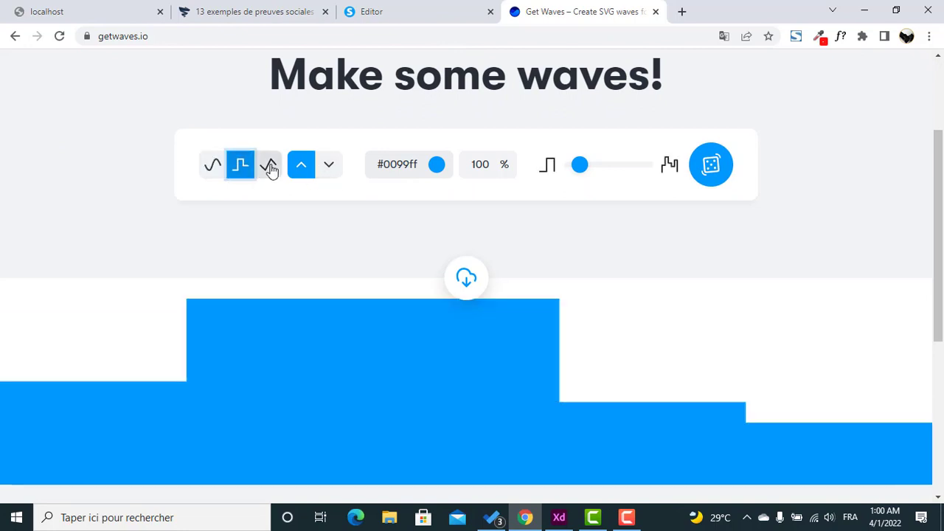
{"action": "left_click", "coordinate": [268, 167]}
{"action": "left_click", "coordinate": [214, 169]}
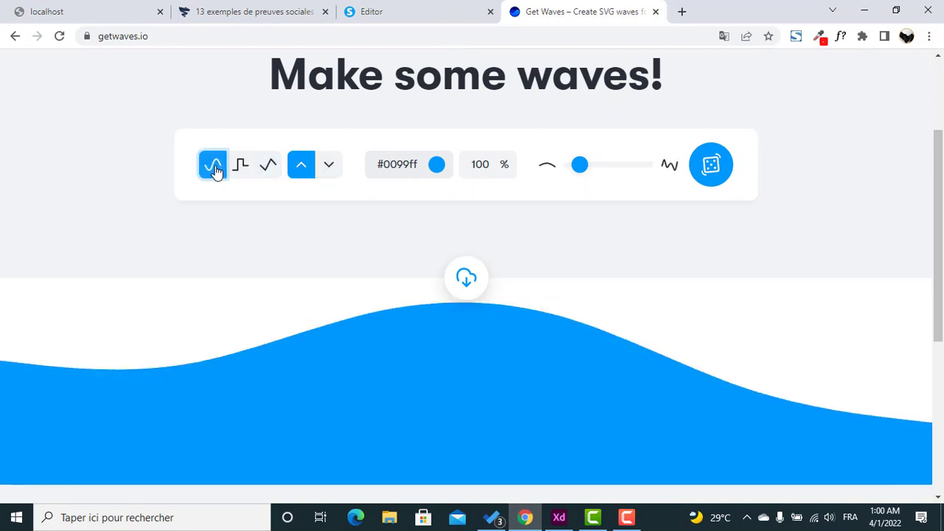
{"action": "left_click", "coordinate": [329, 165]}
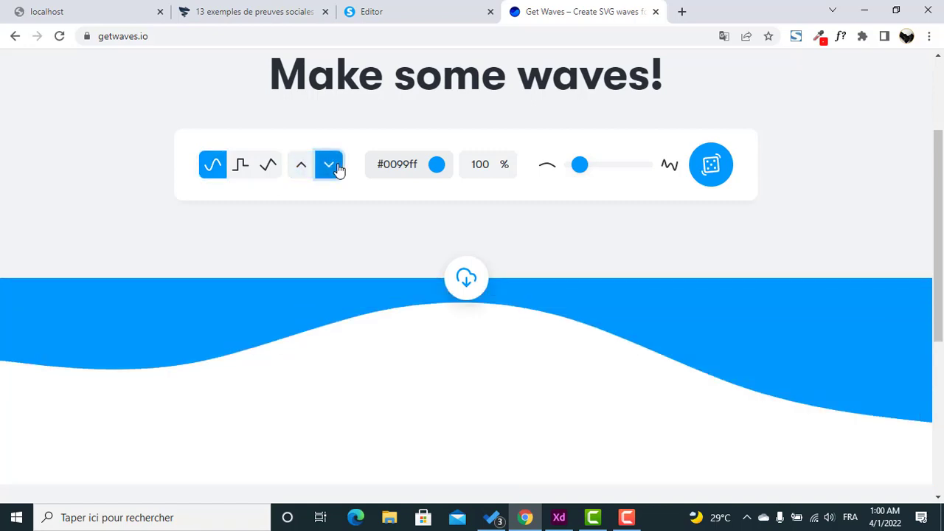
{"action": "left_click", "coordinate": [302, 181]}
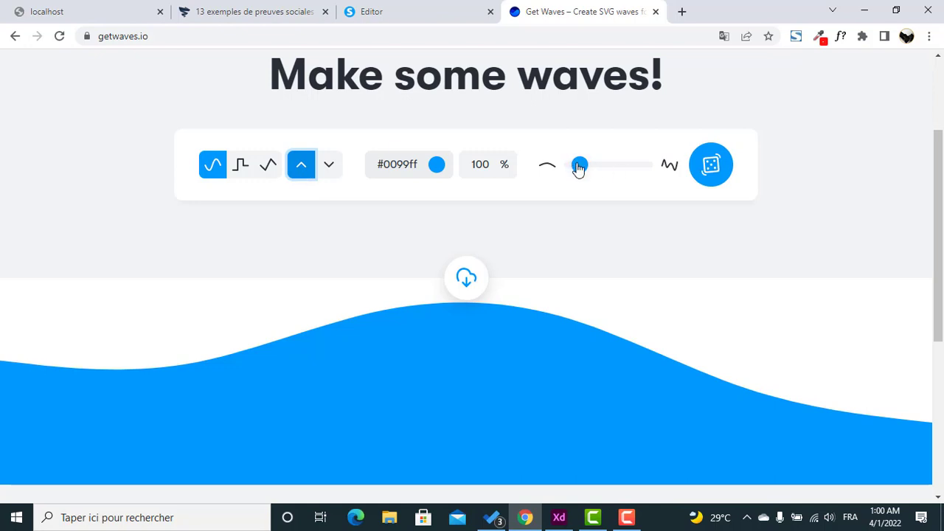
- Raise the wave complexity to about the middle of its range and generate several random smooth wave variations
{"action": "left_click_drag", "start_coordinate": [579, 168], "coordinate": [605, 183]}
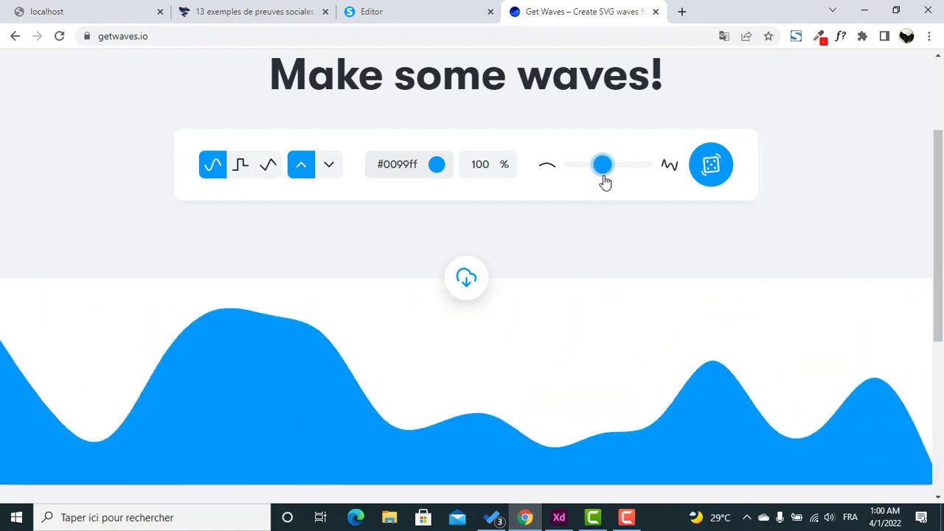
{"action": "left_click", "coordinate": [712, 169]}
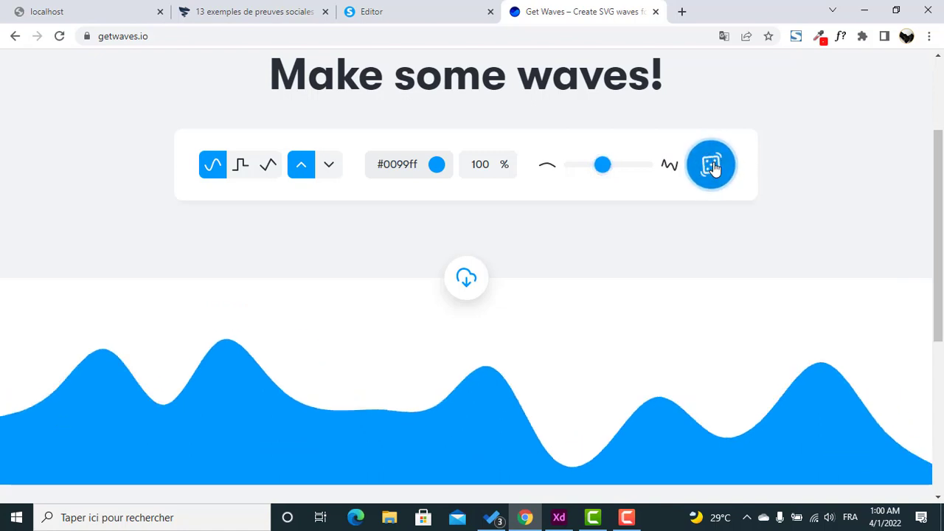
{"action": "left_click", "coordinate": [714, 168]}
{"action": "left_click", "coordinate": [712, 169]}
{"action": "left_click", "coordinate": [712, 168]}
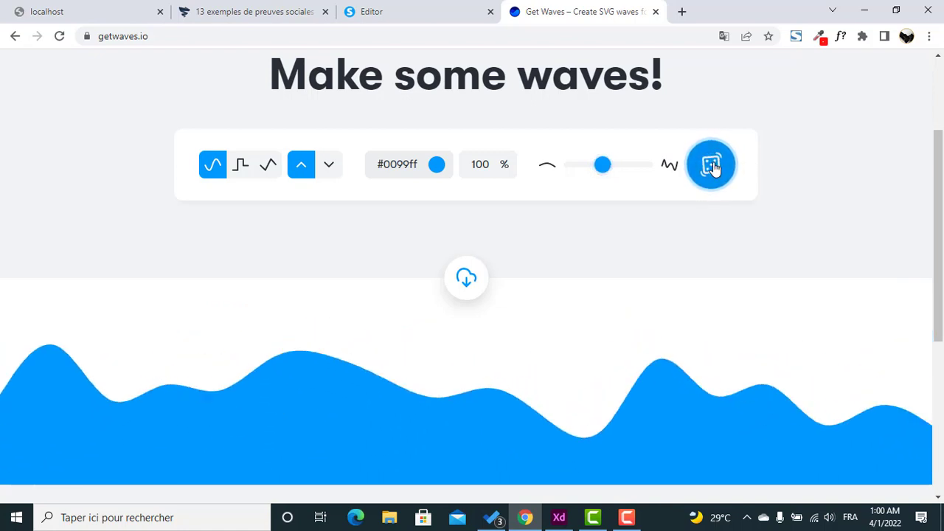
{"action": "left_click", "coordinate": [712, 168]}
{"action": "left_click", "coordinate": [712, 168]}
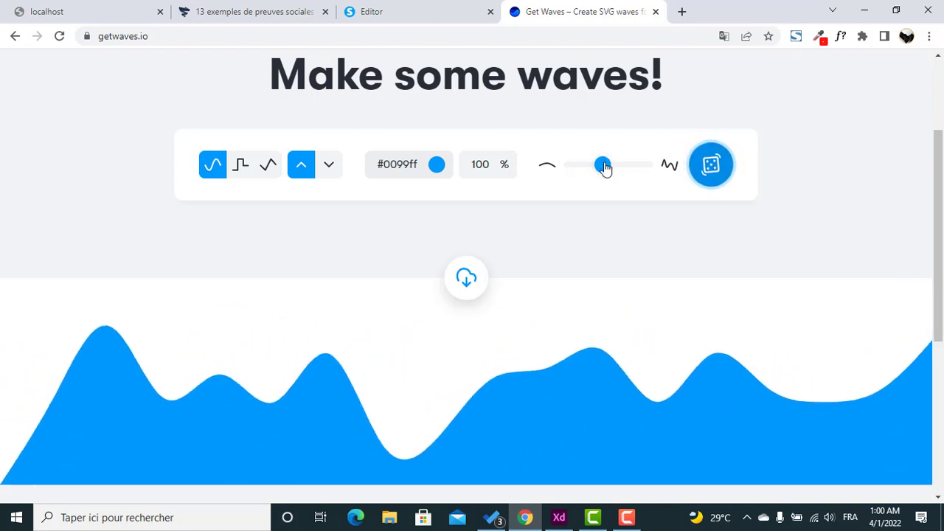
- Lower the wave complexity slightly and generate random variations for a gentler smooth wave
{"action": "left_click_drag", "start_coordinate": [605, 168], "coordinate": [594, 172]}
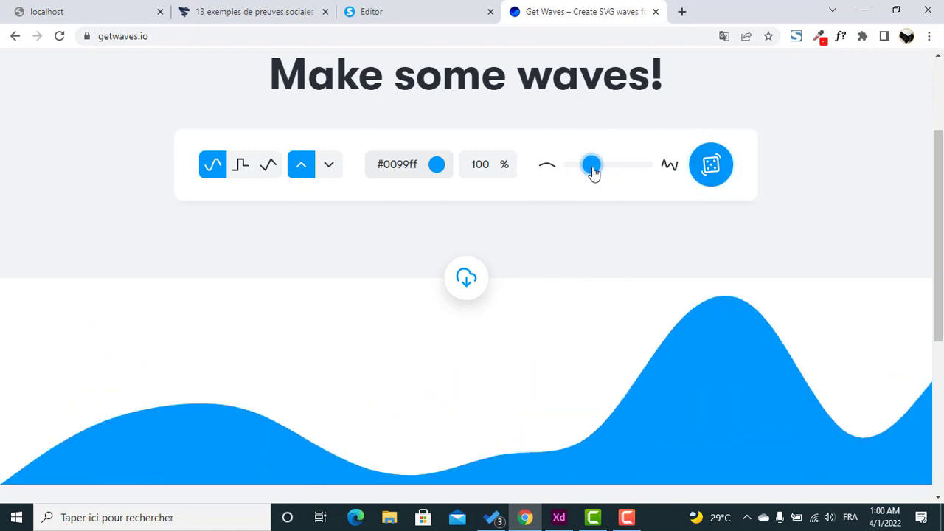
{"action": "left_click", "coordinate": [723, 172]}
{"action": "left_click", "coordinate": [723, 173]}
{"action": "left_click", "coordinate": [724, 173]}
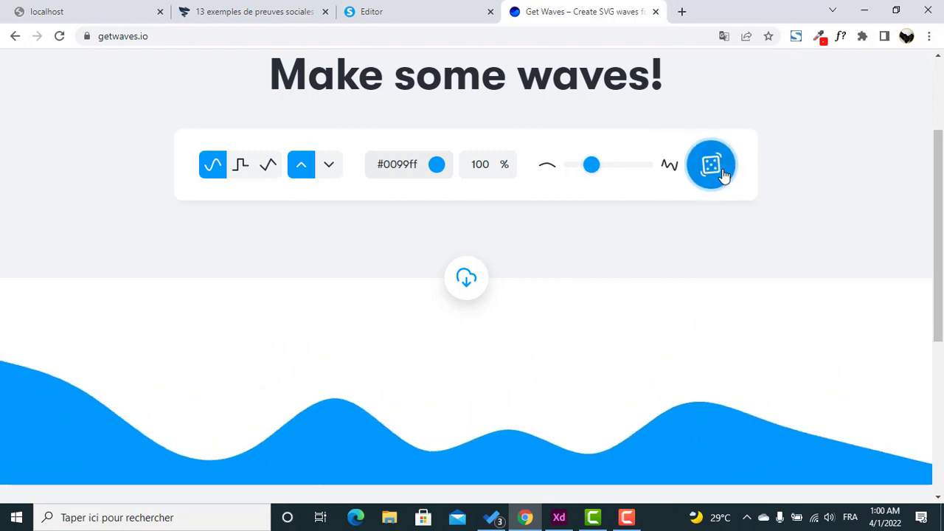
- Generate another random smooth wave and lower its complexity to near the low end of the range
{"action": "left_click", "coordinate": [720, 173]}
{"action": "left_click", "coordinate": [592, 168]}
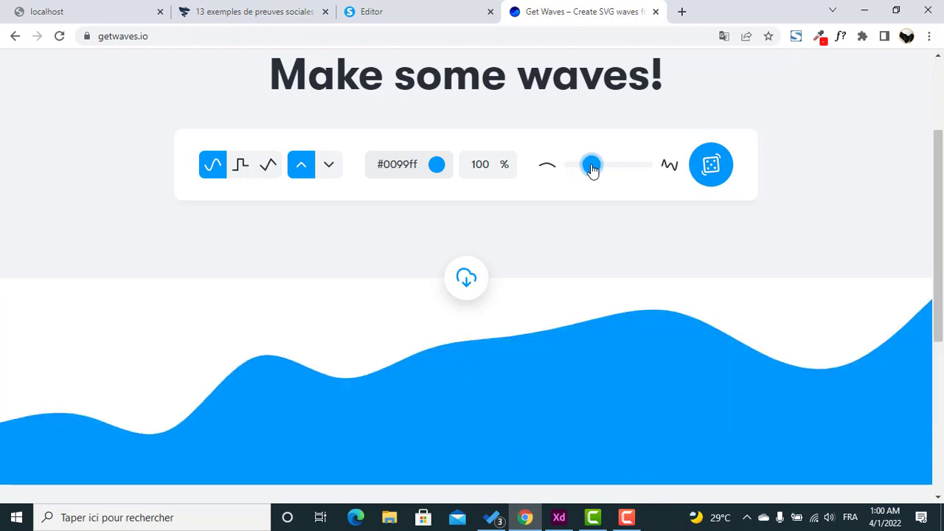
{"action": "left_click_drag", "start_coordinate": [592, 168], "coordinate": [581, 169]}
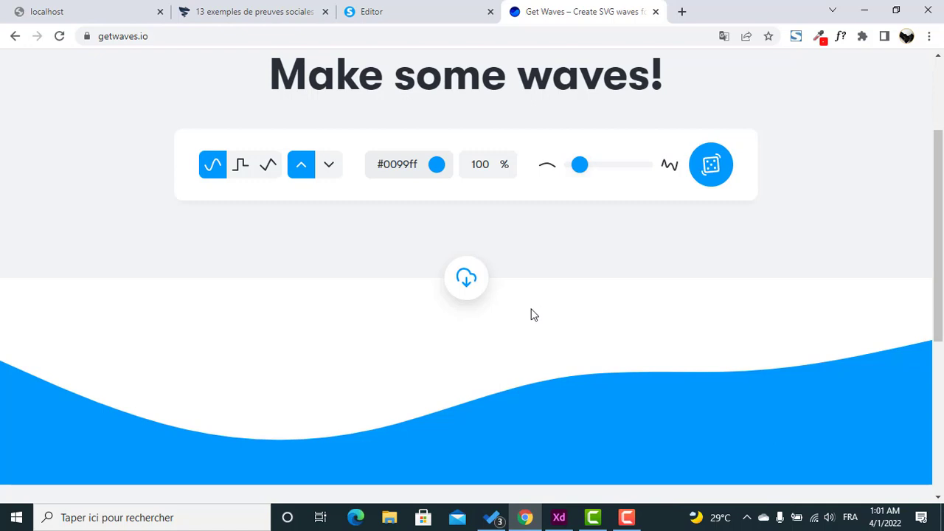
- Compare the blue wave in the systeme.io page editor with the generated wave on the Get Waves site
{"action": "left_click", "coordinate": [426, 7]}
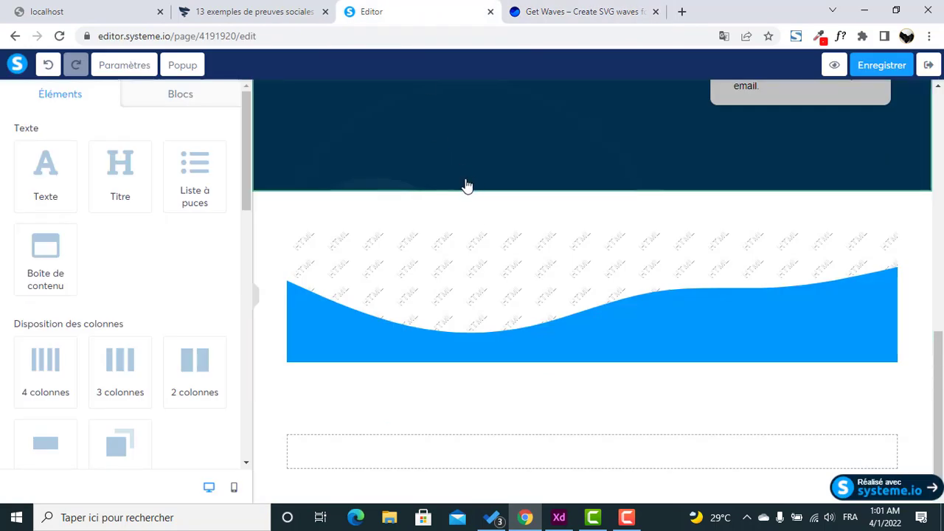
{"action": "left_click", "coordinate": [564, 6]}
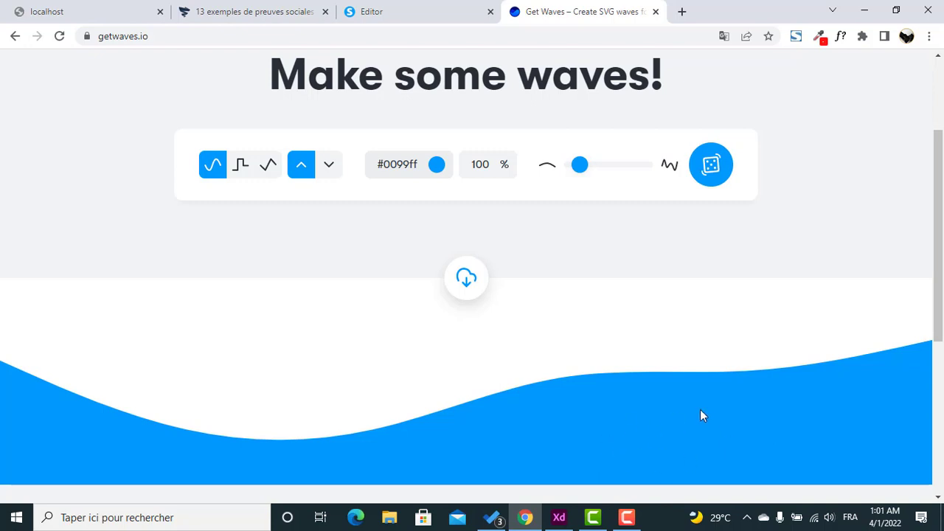
{"action": "left_click", "coordinate": [407, 6]}
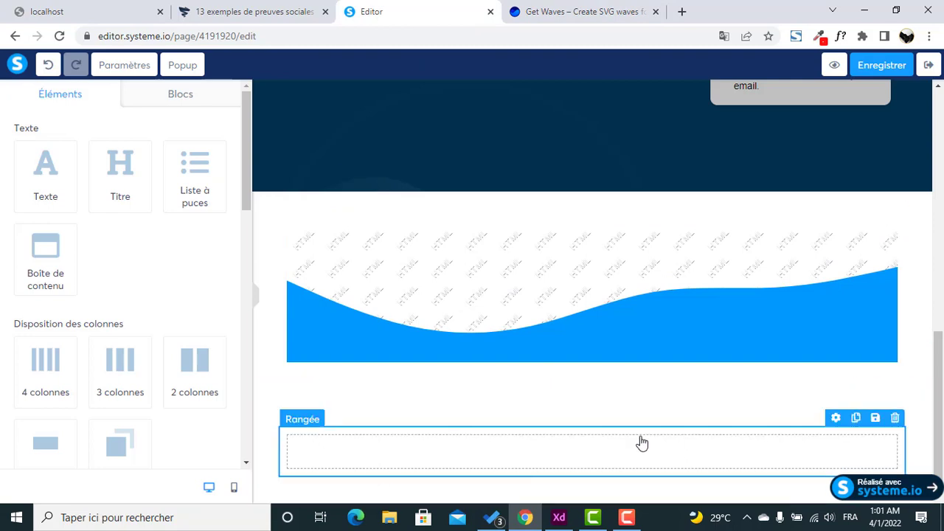
{"action": "left_click", "coordinate": [547, 5]}
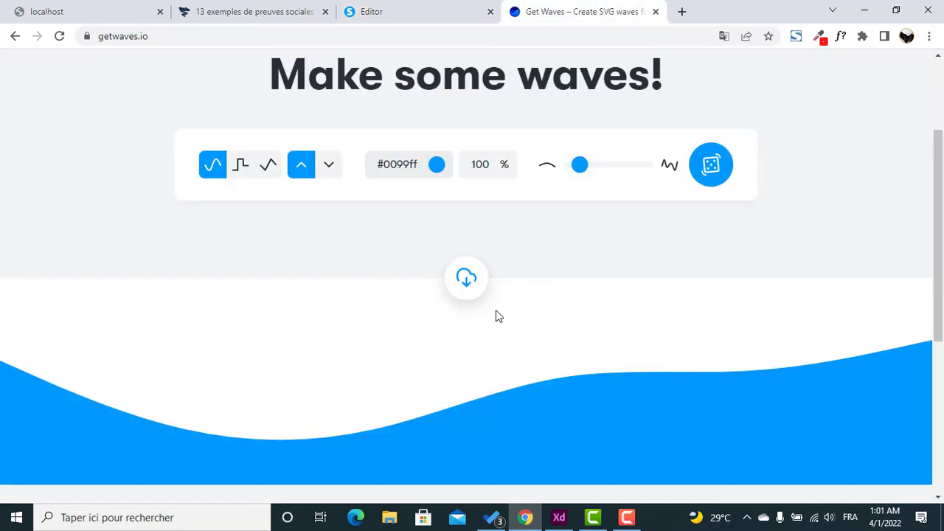
- Set the wave's colour to #fff and copy its SVG code
{"action": "double_click", "coordinate": [413, 159]}
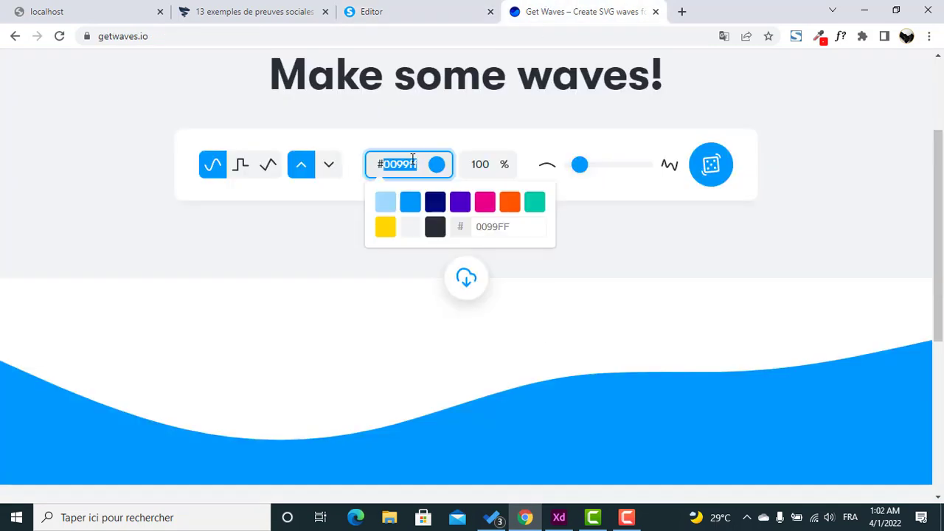
{"action": "type", "text": "ff"}
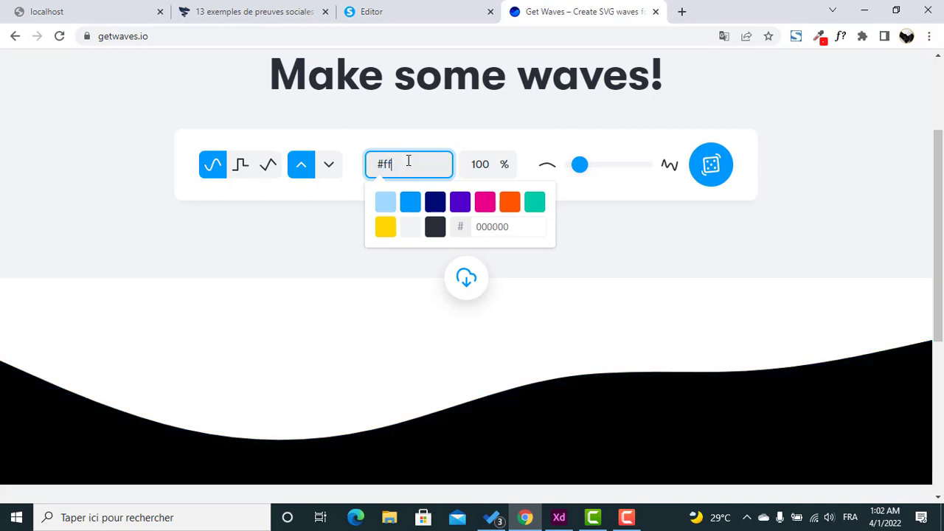
{"action": "type", "text": "f"}
{"action": "left_click", "coordinate": [621, 266]}
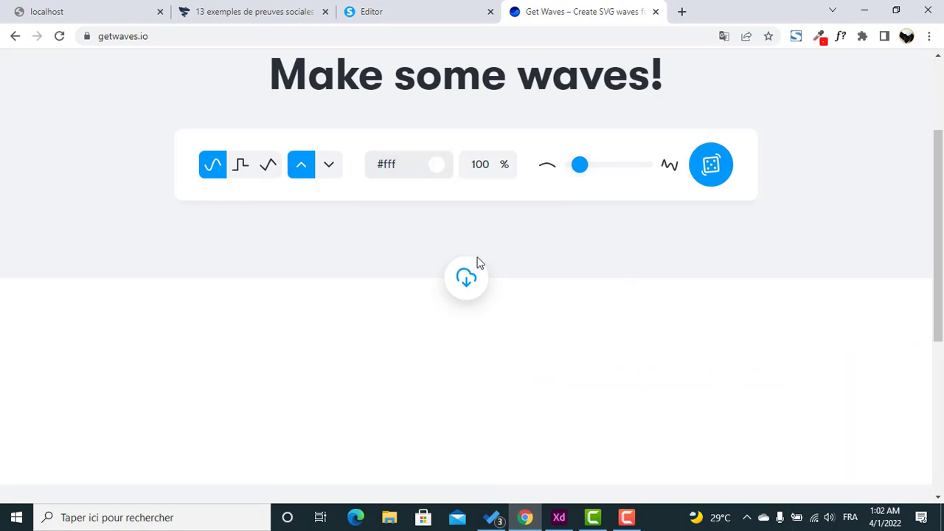
{"action": "left_click", "coordinate": [466, 277]}
{"action": "left_click", "coordinate": [562, 358]}
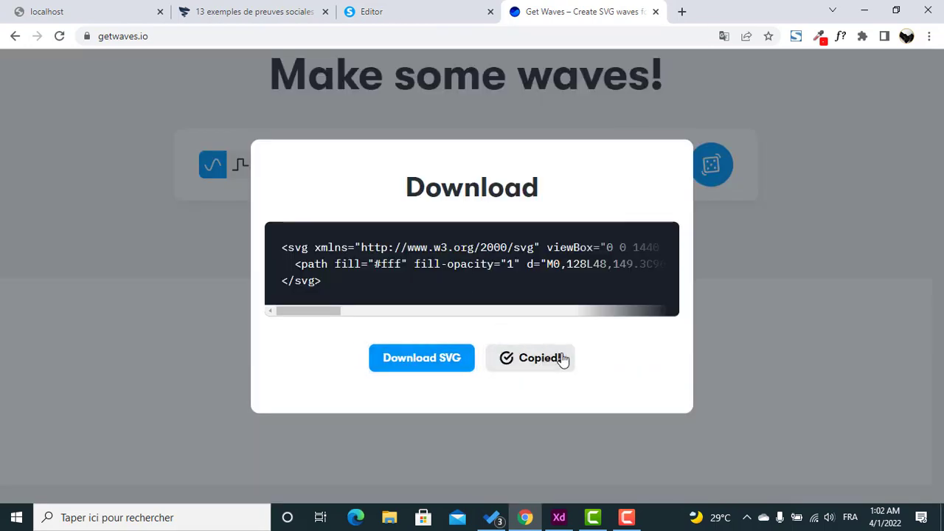
- In the systeme.io editor, replace the HTML element's code with the copied white wave SVG and save it
{"action": "left_click", "coordinate": [432, 9]}
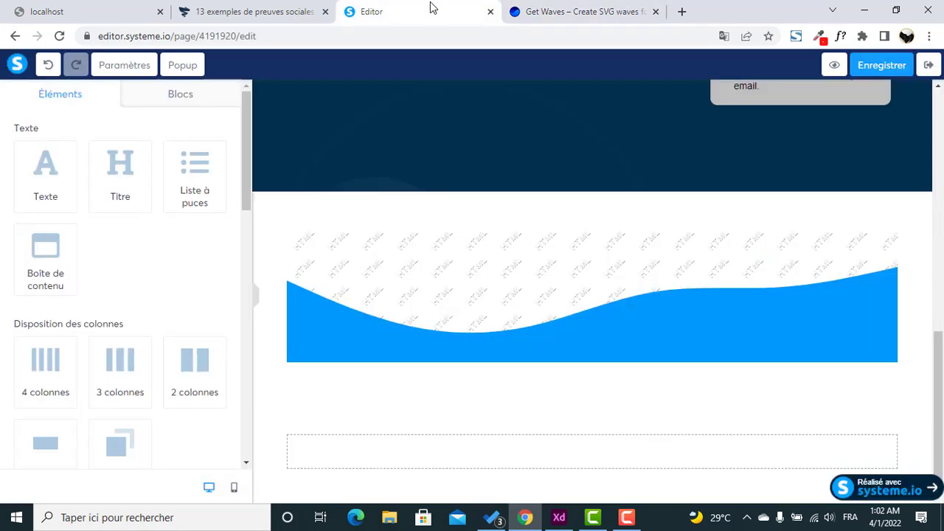
{"action": "left_click", "coordinate": [497, 344]}
{"action": "left_click", "coordinate": [50, 171]}
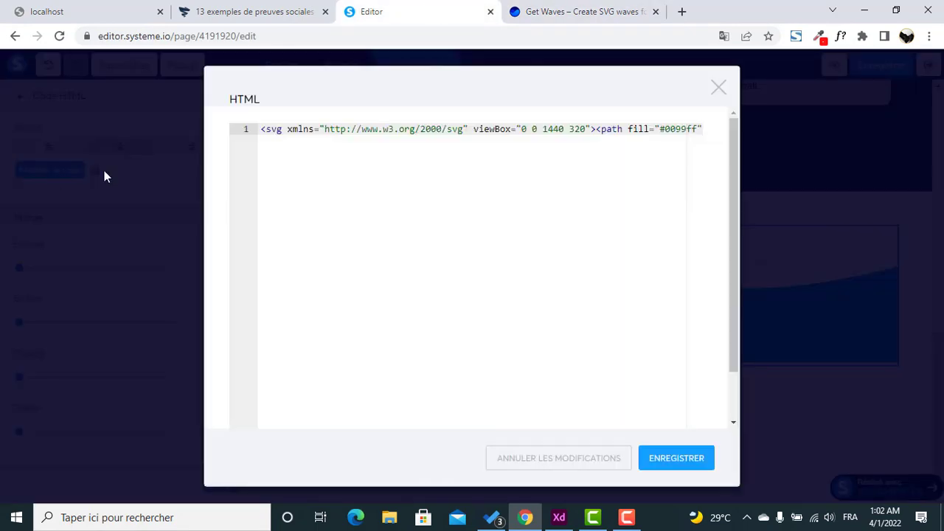
{"action": "left_click", "coordinate": [458, 131]}
{"action": "key", "text": "ctrl+a"}
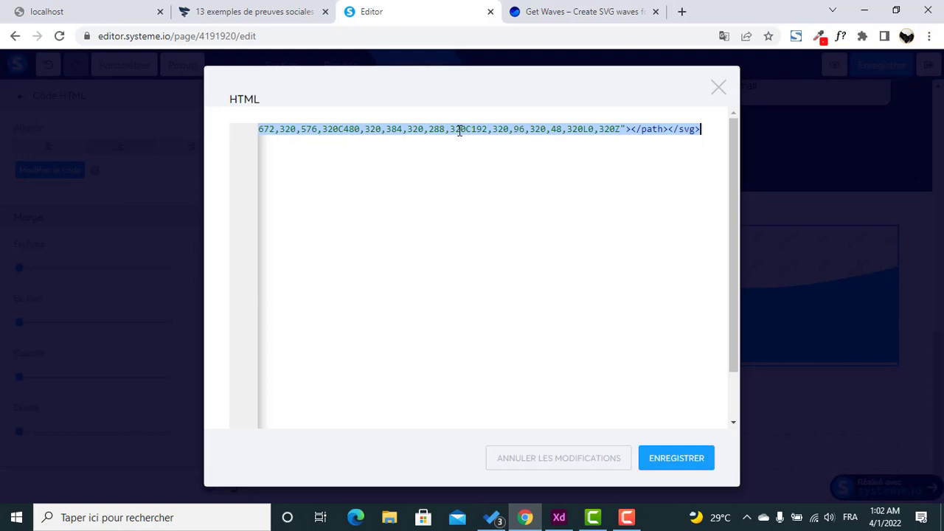
{"action": "key", "text": "ctrl+v"}
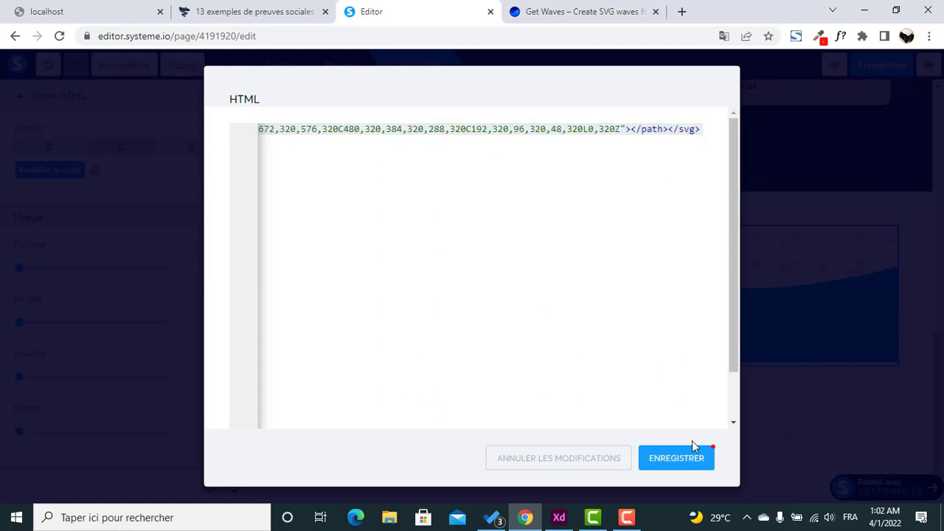
{"action": "left_click", "coordinate": [692, 469]}
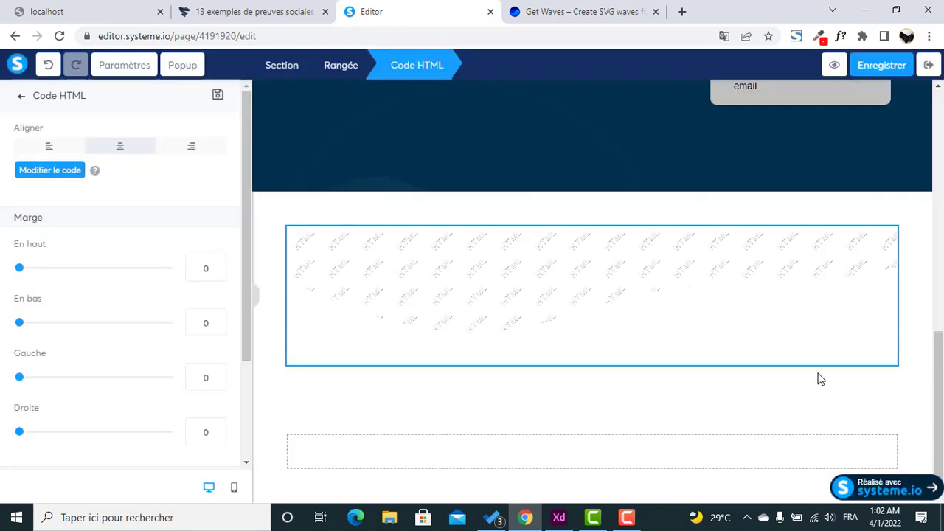
{"action": "left_click", "coordinate": [365, 197]}
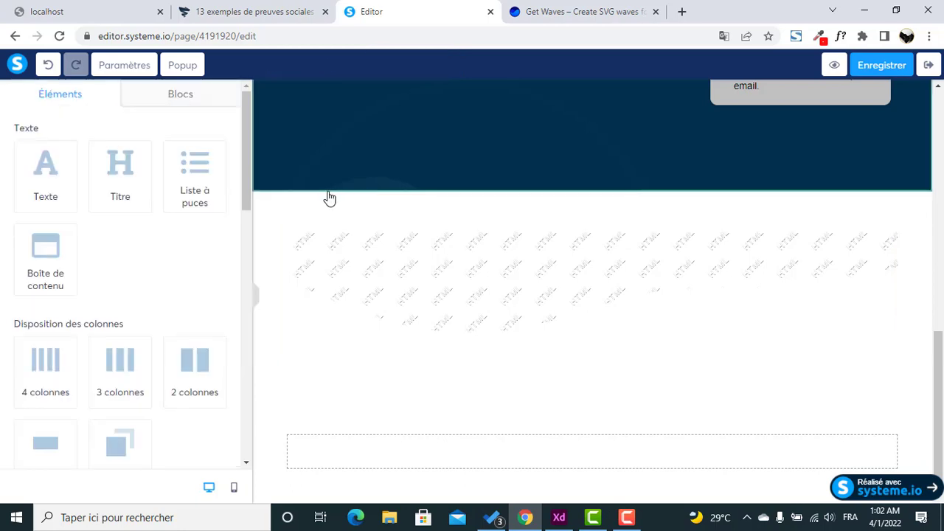
{"action": "scroll", "coordinate": [327, 199], "scroll_direction": "up", "scroll_amount": 4}
{"action": "left_click", "coordinate": [298, 210]}
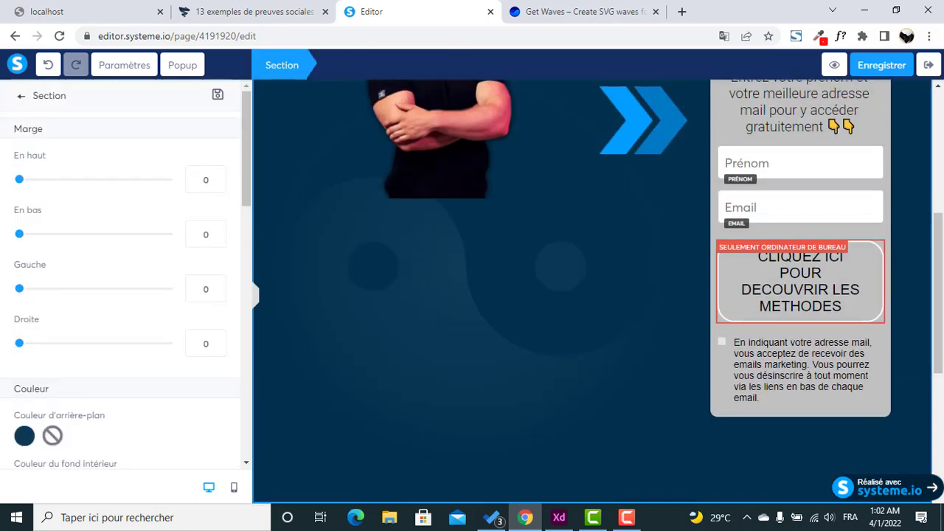
{"action": "left_click_drag", "start_coordinate": [941, 310], "coordinate": [942, 403]}
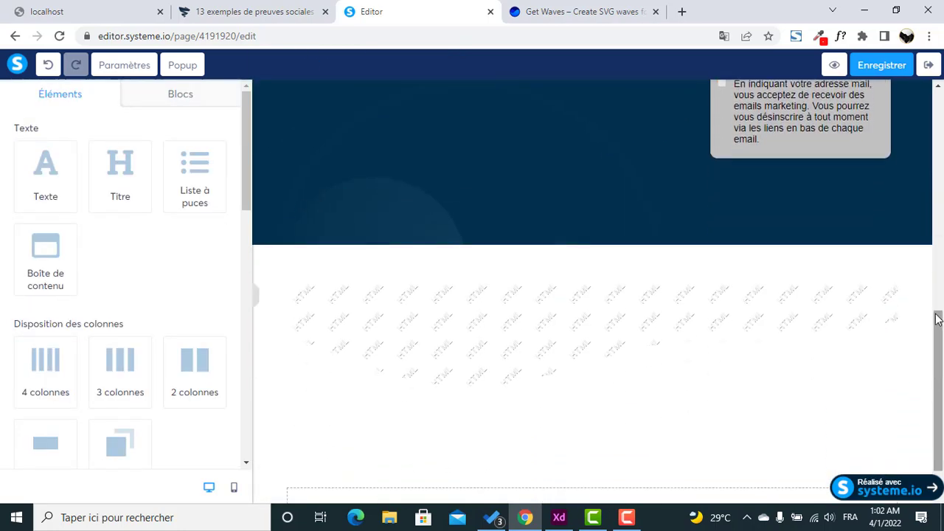
{"action": "left_click", "coordinate": [858, 275]}
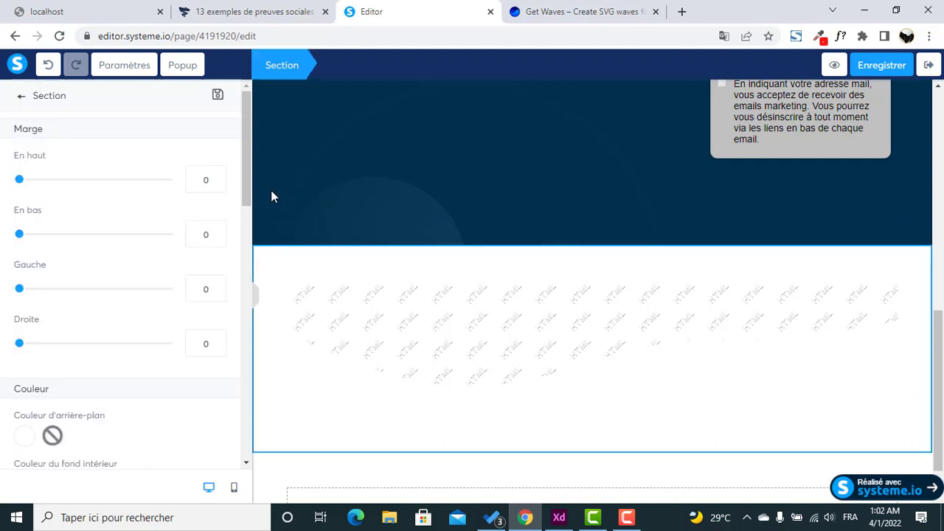
{"action": "left_click_drag", "start_coordinate": [246, 189], "coordinate": [234, 241]}
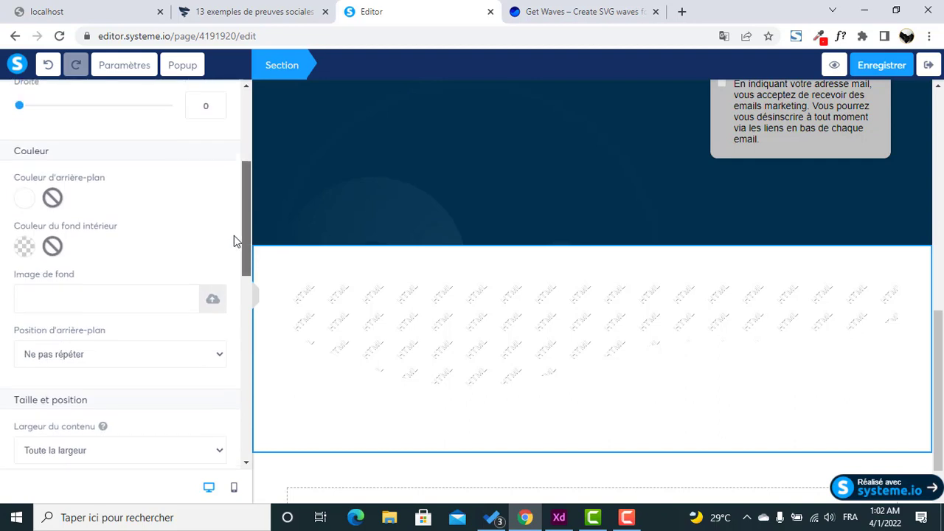
{"action": "scroll", "coordinate": [234, 241], "scroll_direction": "up", "scroll_amount": 1}
{"action": "left_click", "coordinate": [25, 282]}
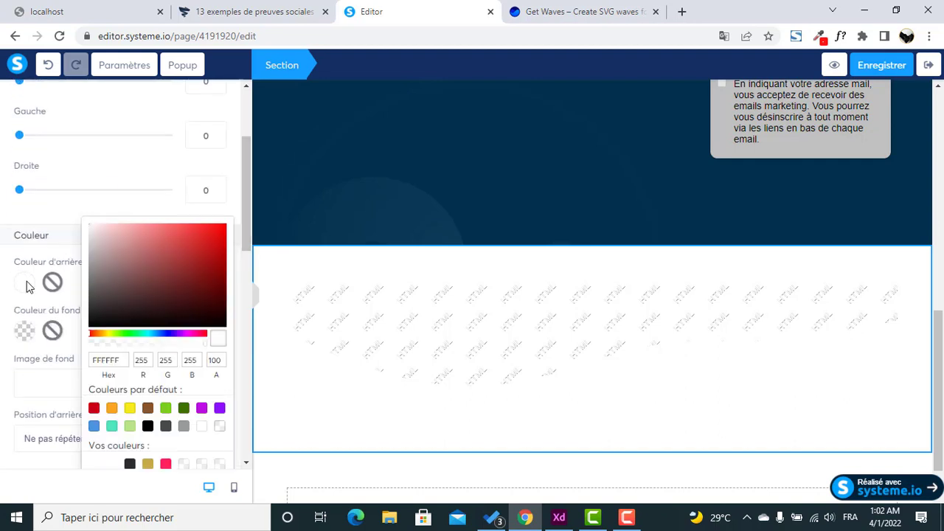
{"action": "left_click", "coordinate": [374, 194]}
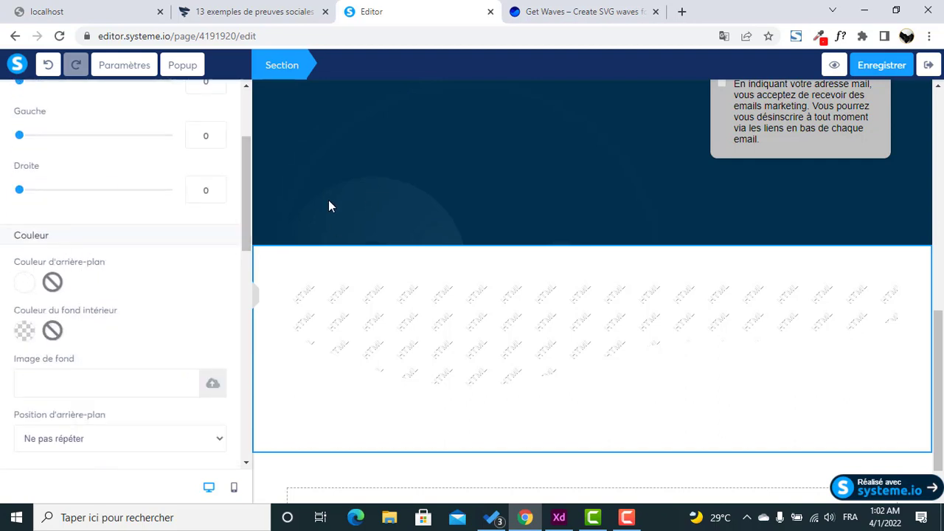
- Copy the hex code 023350 from the dark blue hero section's background colour
{"action": "left_click", "coordinate": [253, 213]}
{"action": "scroll", "coordinate": [271, 221], "scroll_direction": "up", "scroll_amount": 3}
{"action": "left_click", "coordinate": [271, 221]}
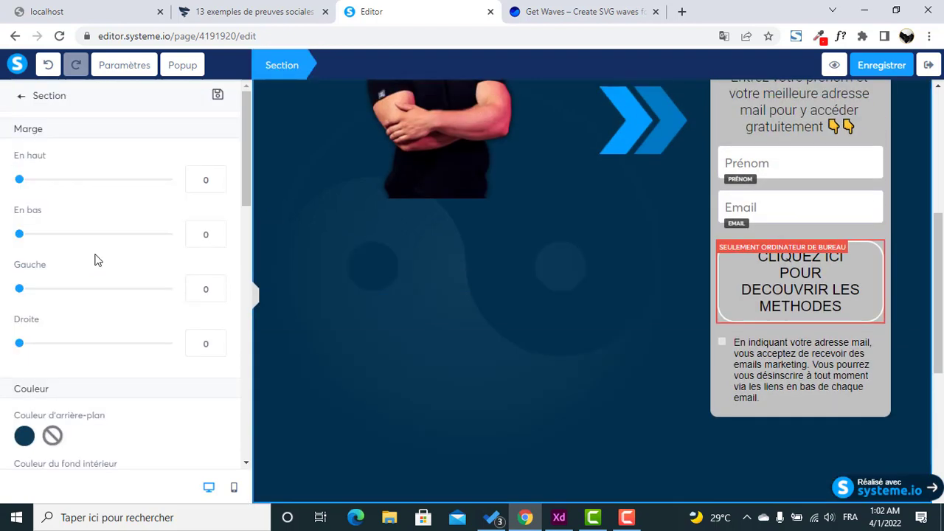
{"action": "left_click", "coordinate": [23, 436]}
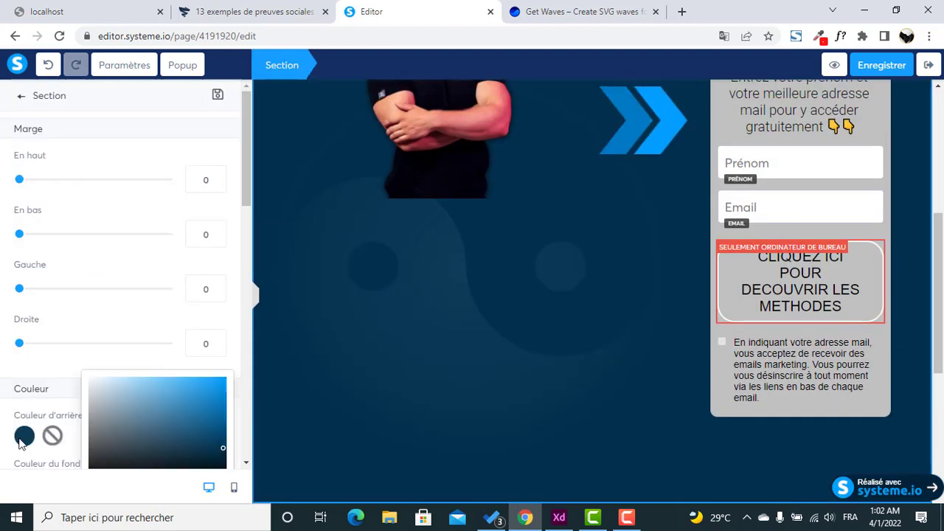
{"action": "left_click", "coordinate": [244, 198]}
{"action": "left_click_drag", "start_coordinate": [244, 199], "coordinate": [241, 246]}
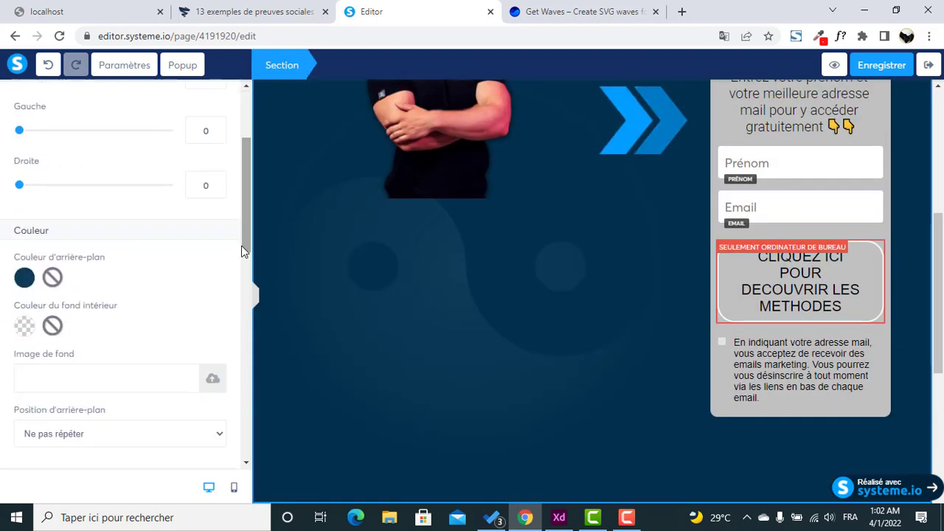
{"action": "left_click", "coordinate": [24, 277]}
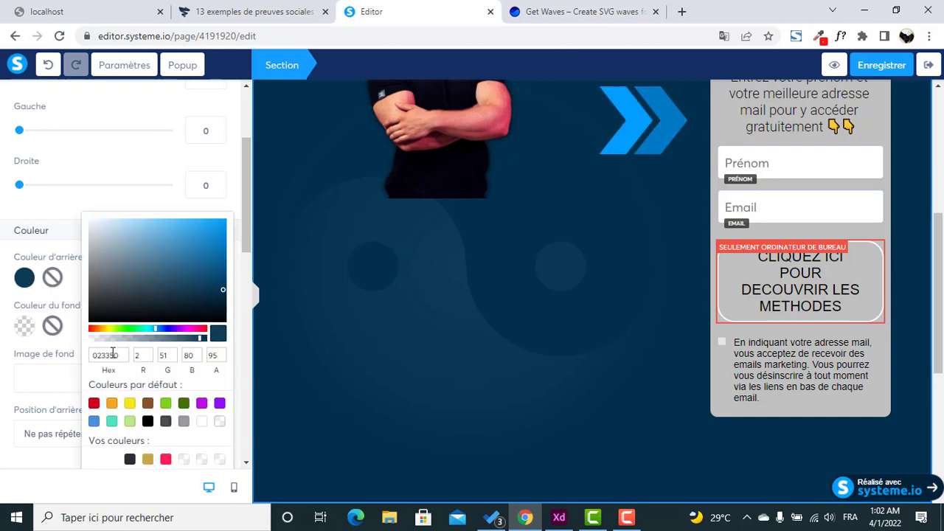
{"action": "double_click", "coordinate": [113, 354]}
{"action": "key", "text": "ctrl+c"}
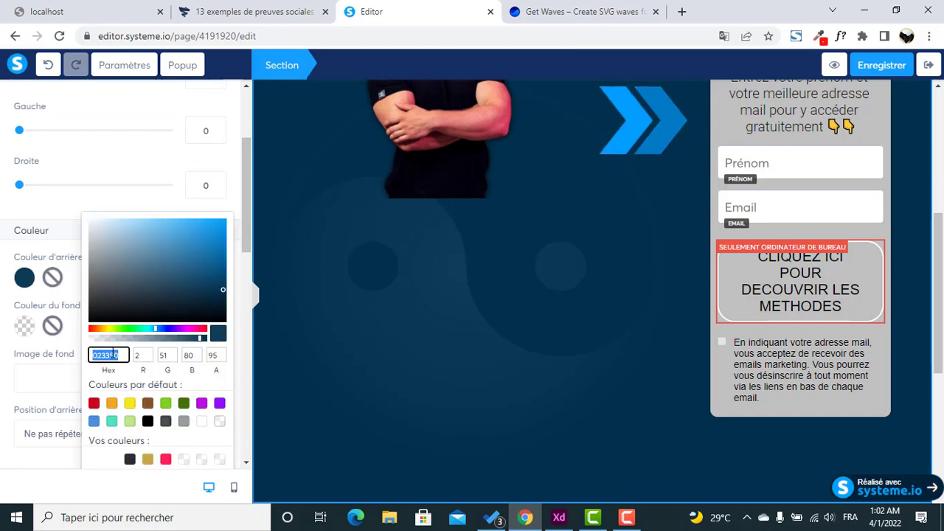
{"action": "left_click", "coordinate": [384, 348]}
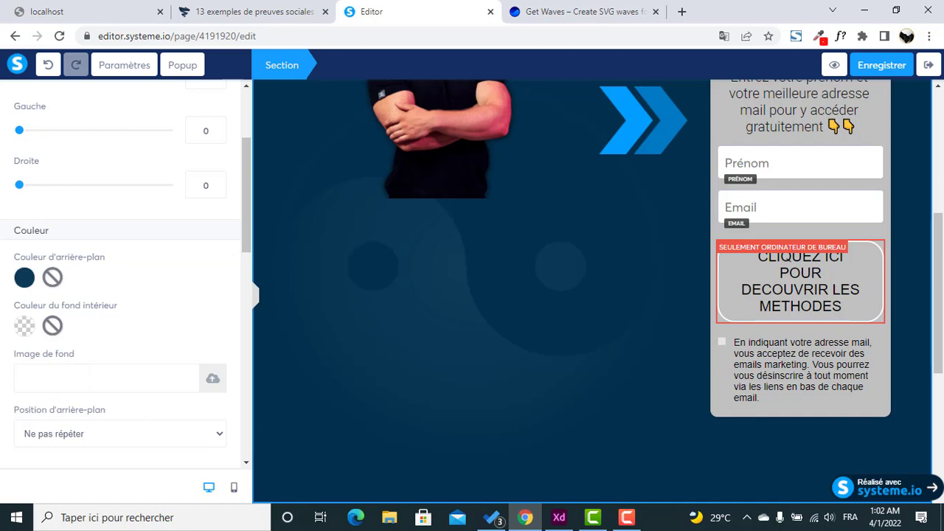
- Set the wave section's background colour to the copied hex 023350 and collapse the settings sidebar
{"action": "left_click_drag", "start_coordinate": [938, 306], "coordinate": [939, 428]}
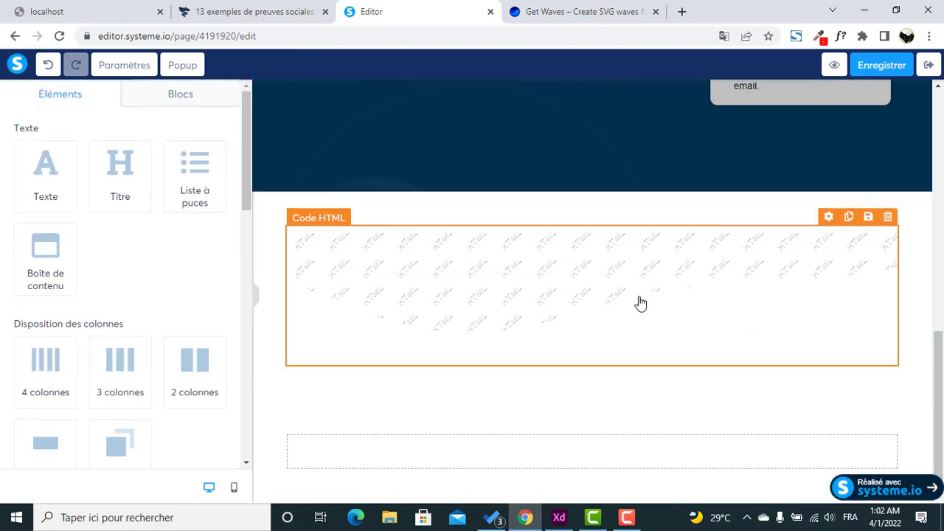
{"action": "left_click", "coordinate": [534, 221]}
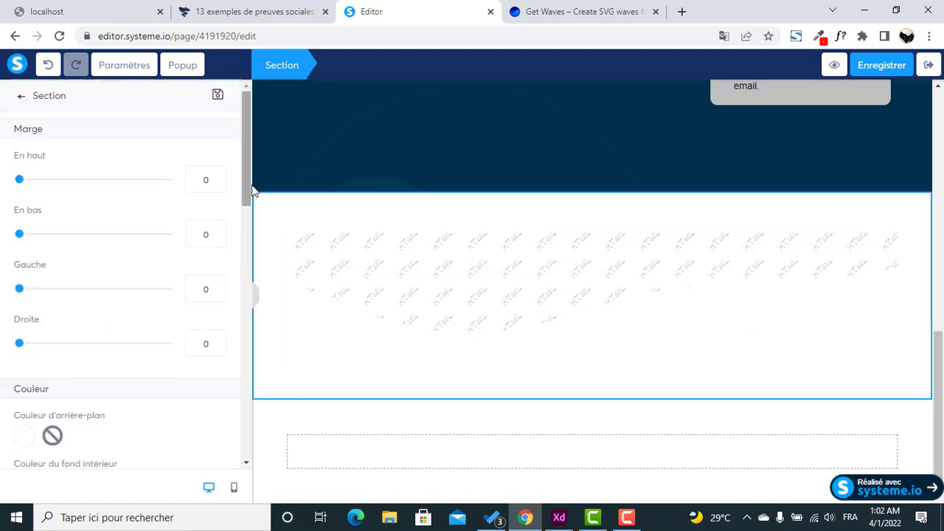
{"action": "scroll", "coordinate": [238, 255], "scroll_direction": "down", "scroll_amount": 3}
{"action": "left_click", "coordinate": [24, 205]}
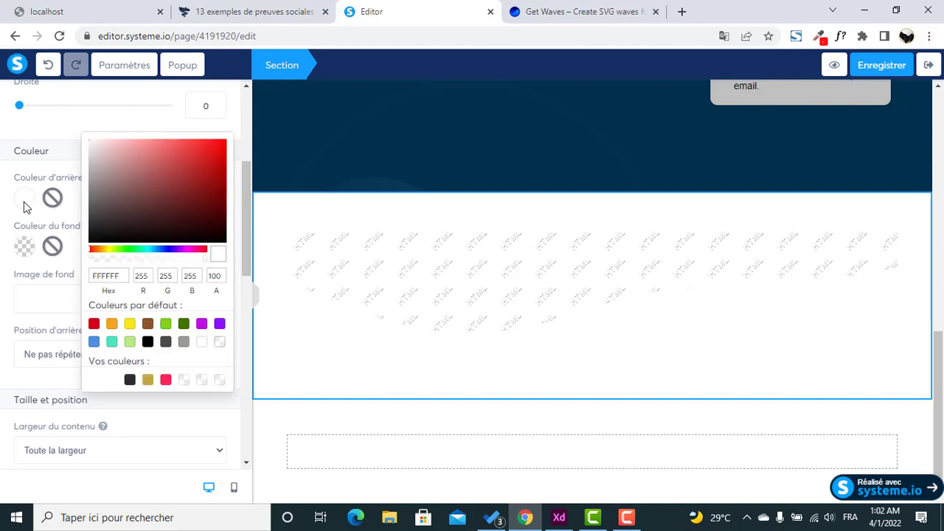
{"action": "left_click", "coordinate": [121, 277]}
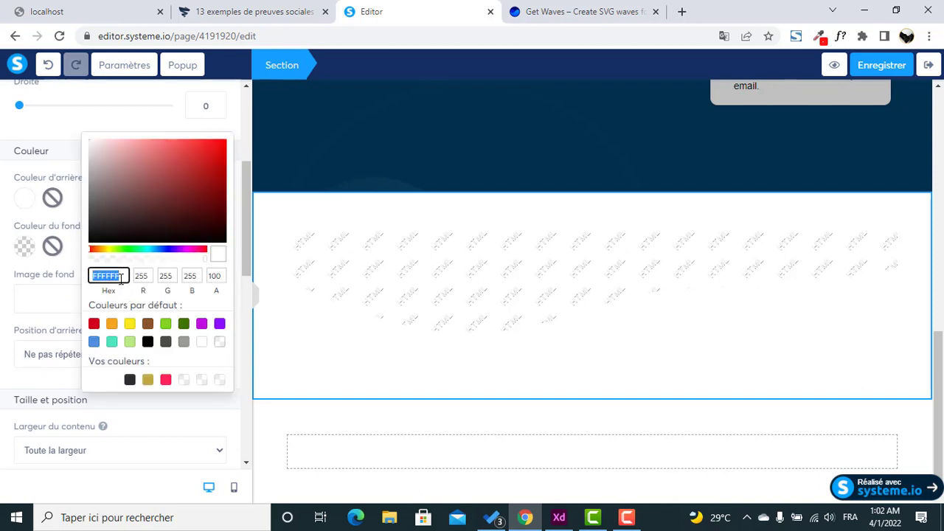
{"action": "key", "text": "ctrl+v"}
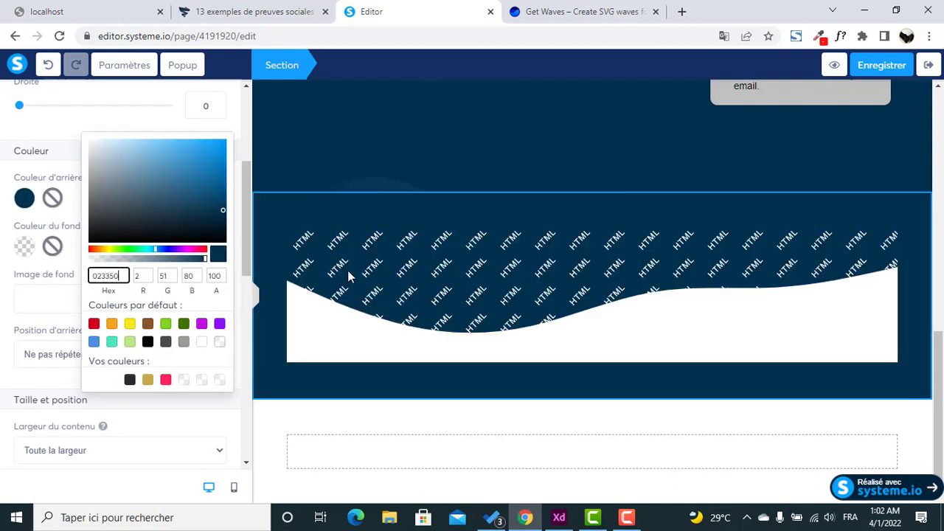
{"action": "left_click", "coordinate": [254, 295]}
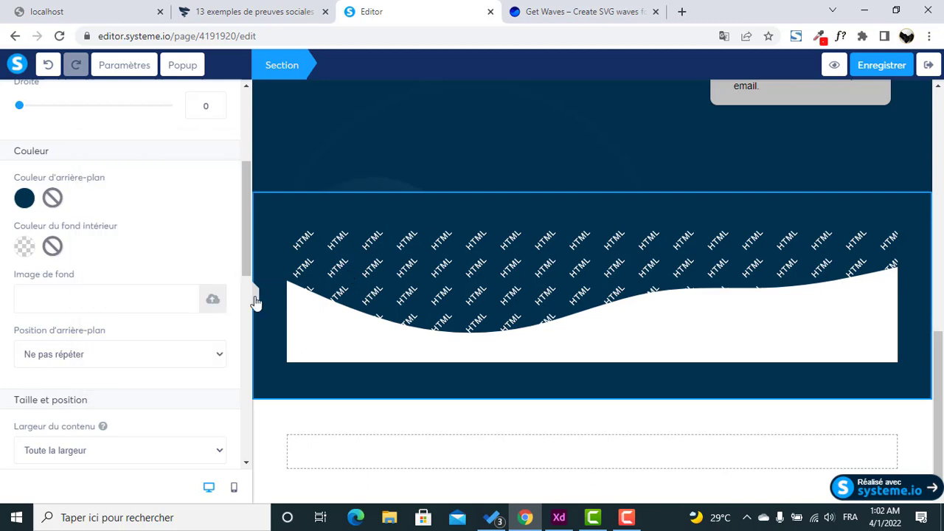
{"action": "left_click", "coordinate": [254, 295]}
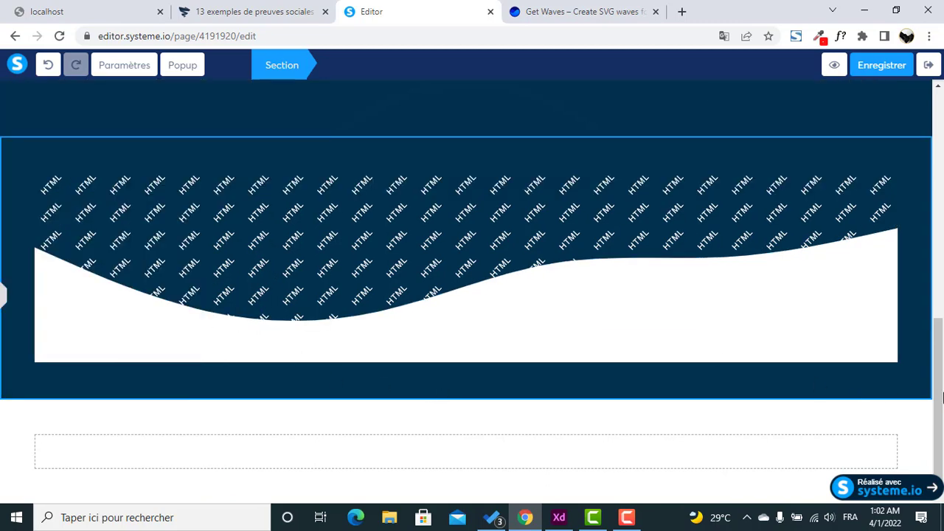
- Set the opacity of the wave section's background colour to 95 and collapse the settings sidebar
{"action": "left_click_drag", "start_coordinate": [943, 399], "coordinate": [942, 336]}
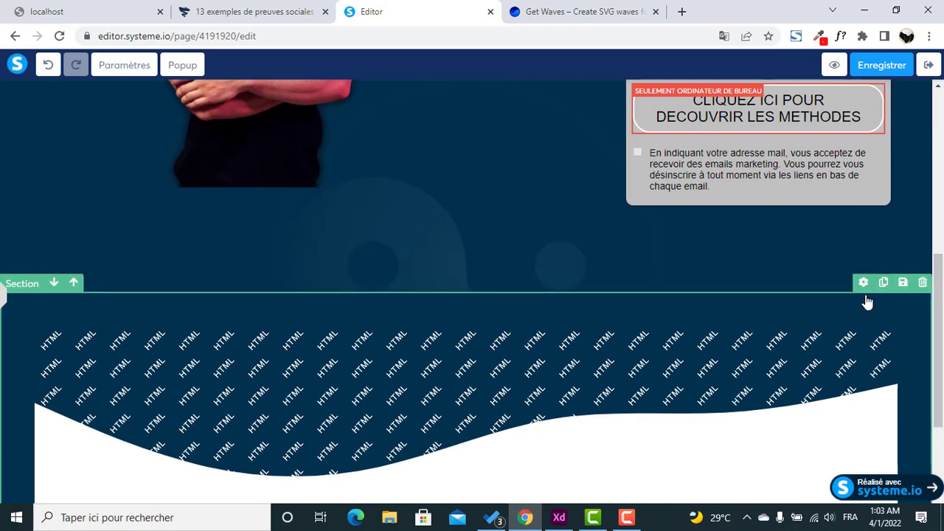
{"action": "left_click", "coordinate": [863, 285]}
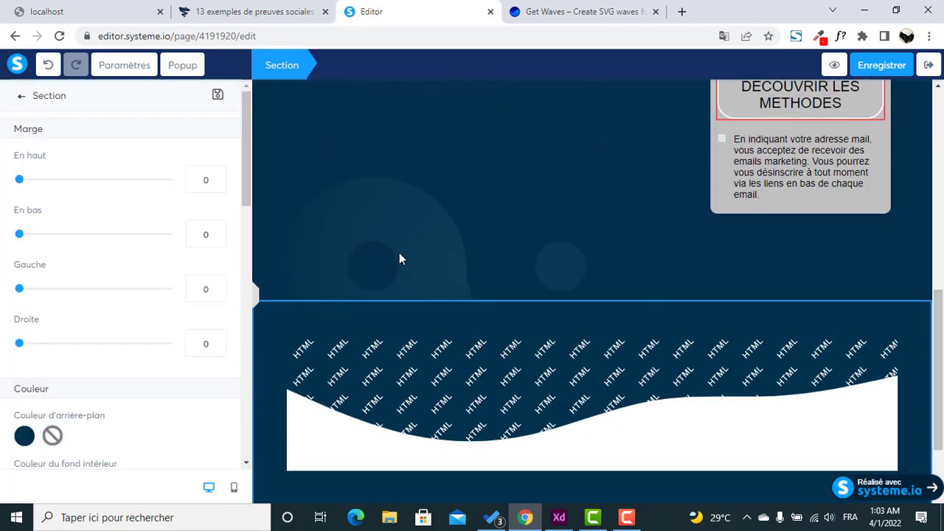
{"action": "left_click", "coordinate": [24, 435]}
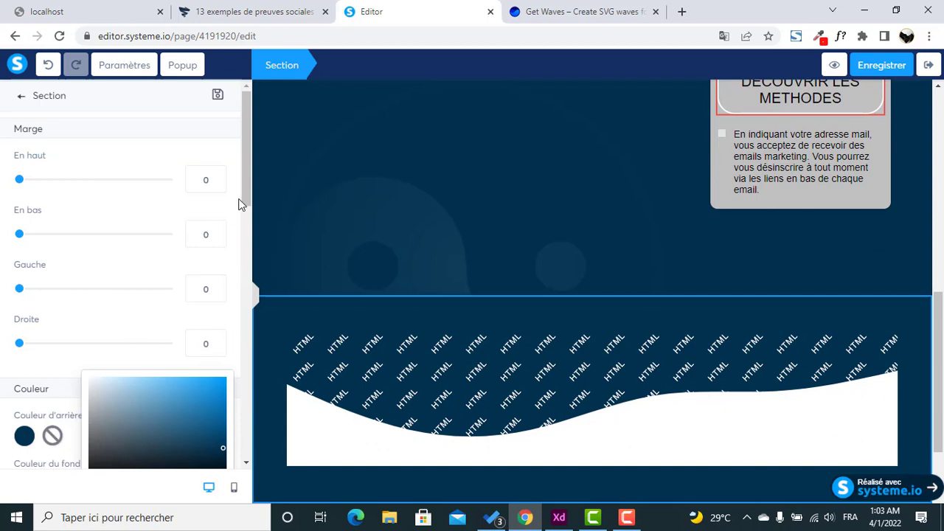
{"action": "left_click_drag", "start_coordinate": [247, 201], "coordinate": [196, 251]}
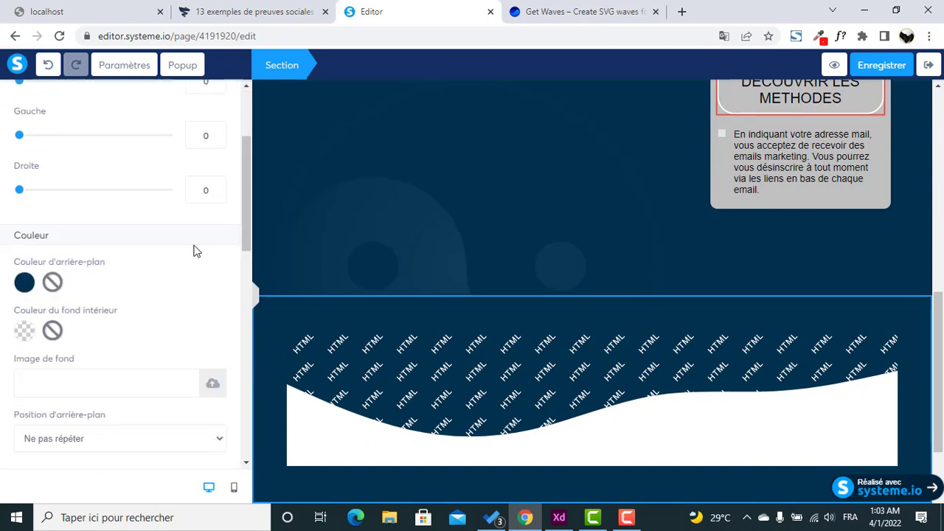
{"action": "left_click", "coordinate": [24, 282]}
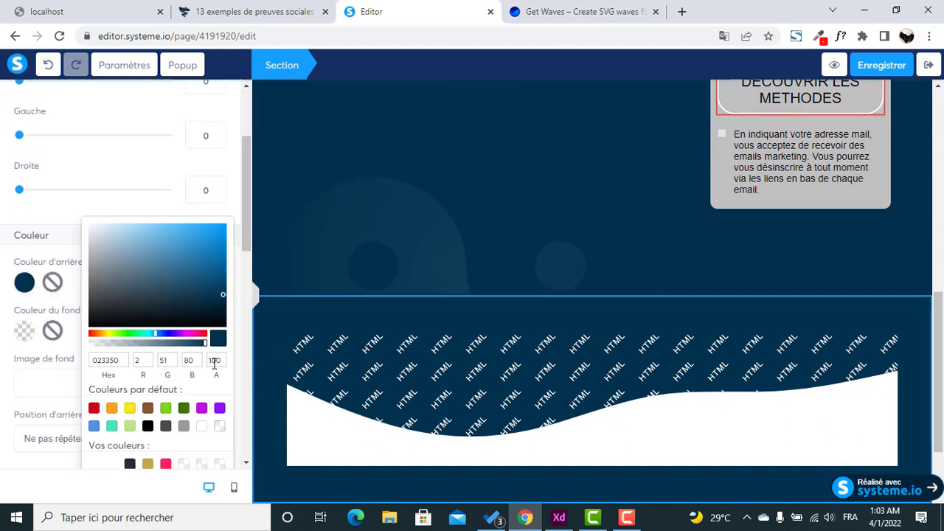
{"action": "left_click", "coordinate": [214, 361]}
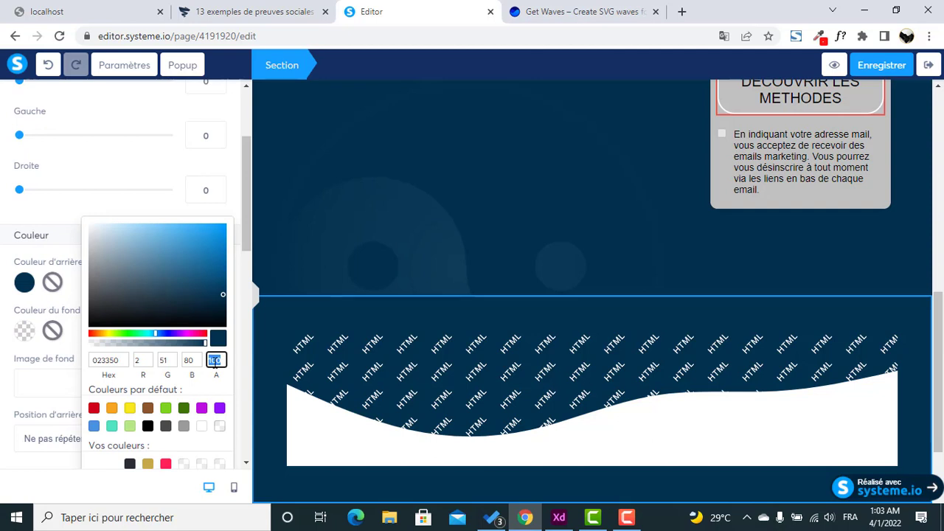
{"action": "type", "text": "95"}
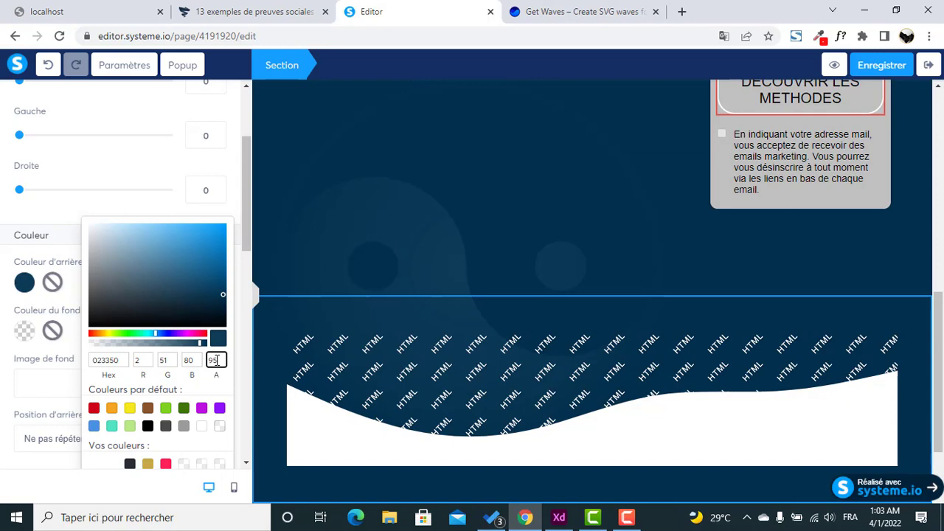
{"action": "left_click", "coordinate": [381, 287]}
{"action": "left_click", "coordinate": [257, 298]}
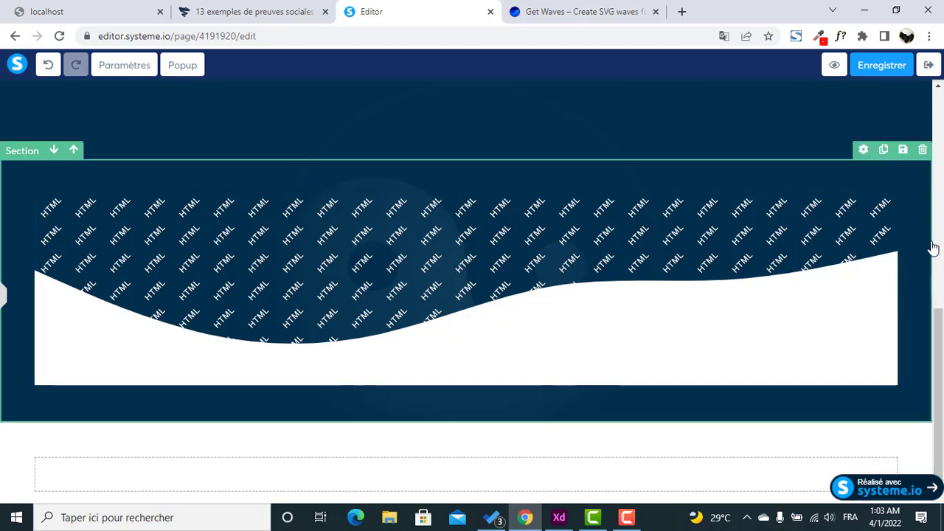
- Set the top, bottom and left/right padding of the row containing the wave HTML element to 0
{"action": "left_click", "coordinate": [883, 286]}
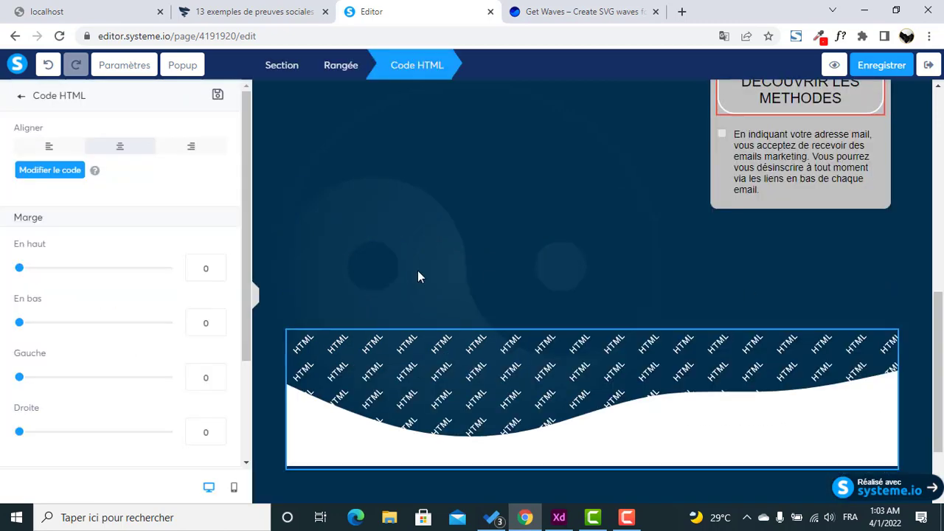
{"action": "left_click_drag", "start_coordinate": [246, 245], "coordinate": [261, 160]}
{"action": "left_click", "coordinate": [458, 308]}
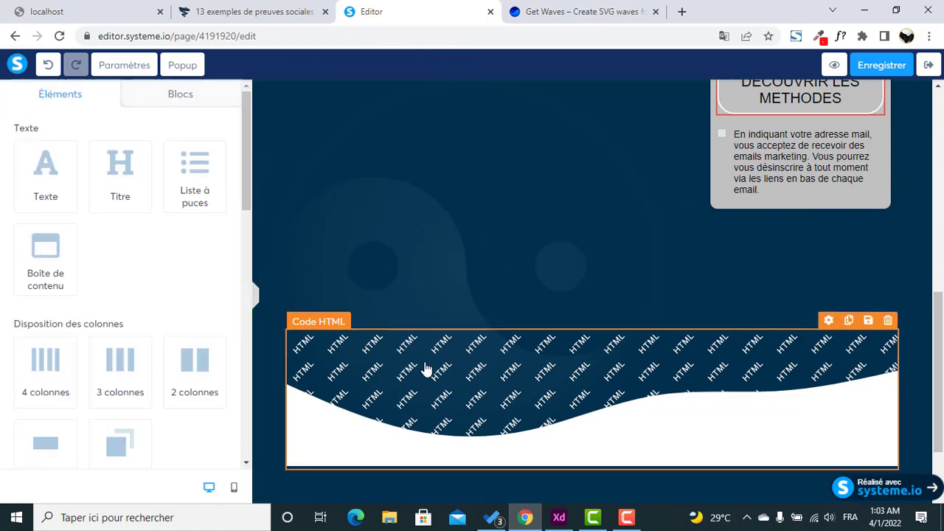
{"action": "left_click", "coordinate": [425, 369]}
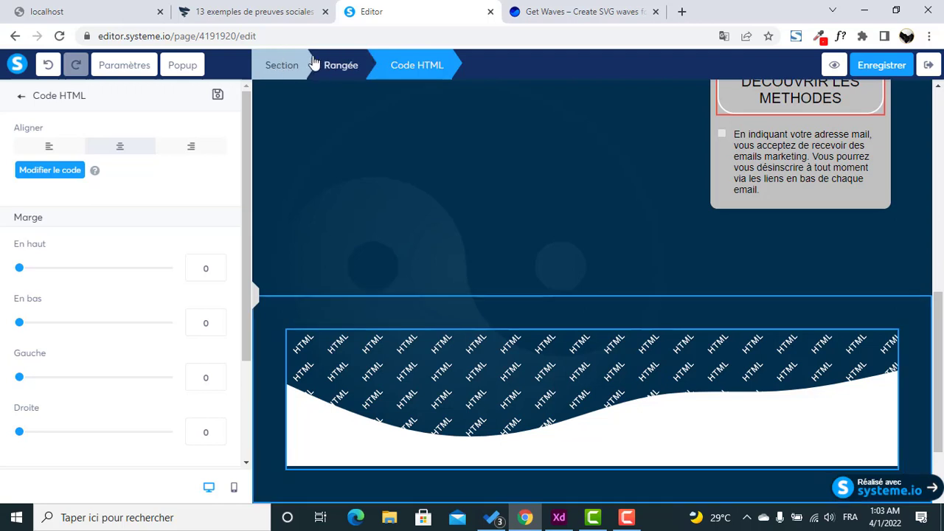
{"action": "left_click", "coordinate": [349, 65]}
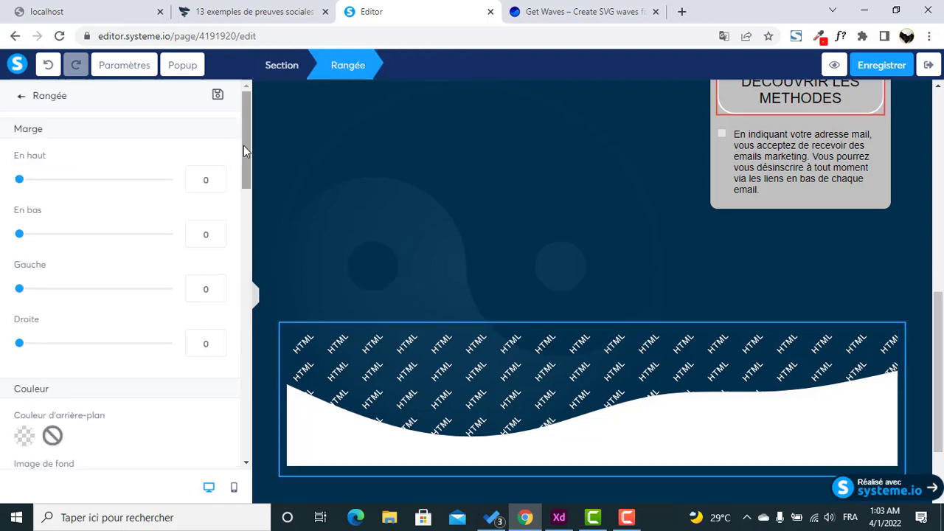
{"action": "left_click_drag", "start_coordinate": [245, 149], "coordinate": [230, 285]}
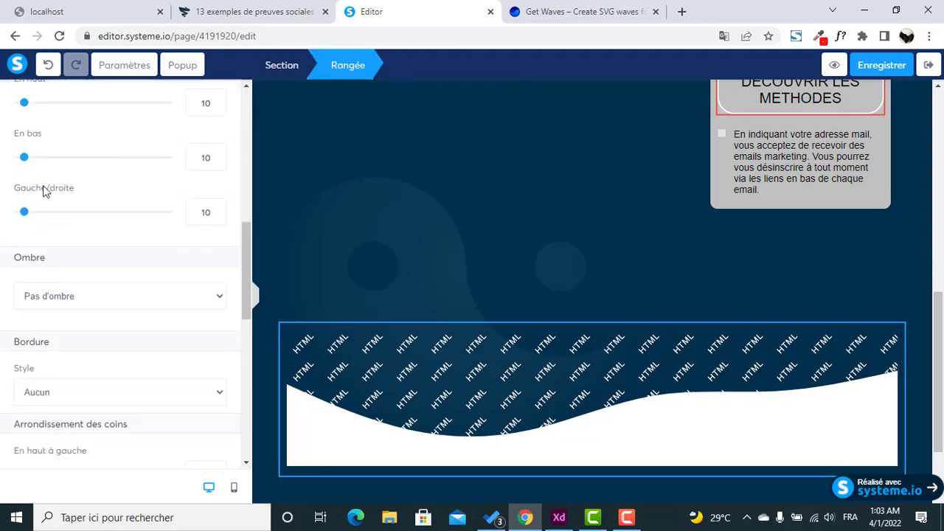
{"action": "left_click_drag", "start_coordinate": [25, 219], "coordinate": [3, 218]}
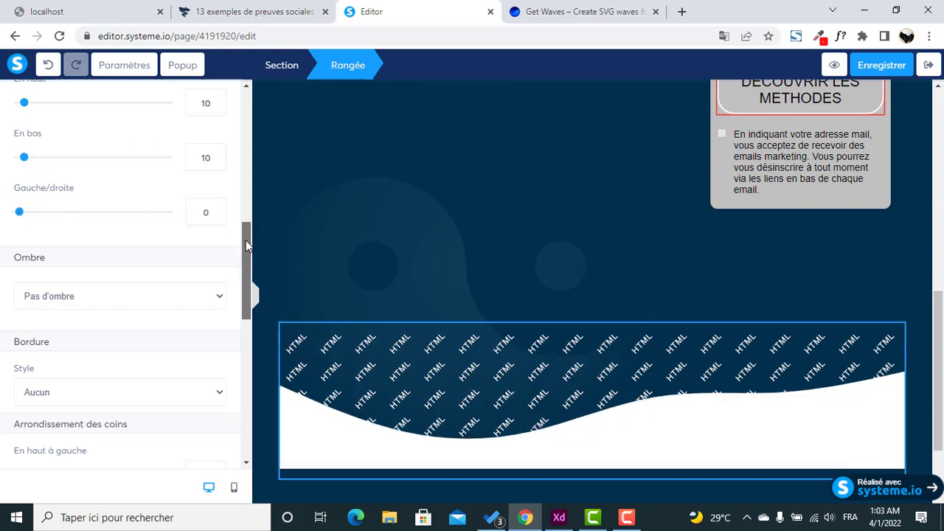
{"action": "left_click_drag", "start_coordinate": [245, 240], "coordinate": [250, 226]}
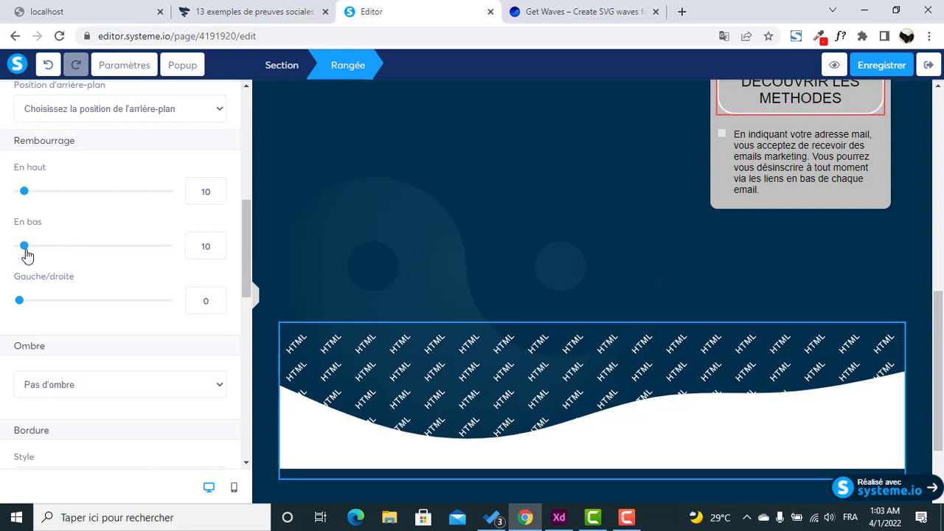
{"action": "left_click_drag", "start_coordinate": [26, 254], "coordinate": [3, 253]}
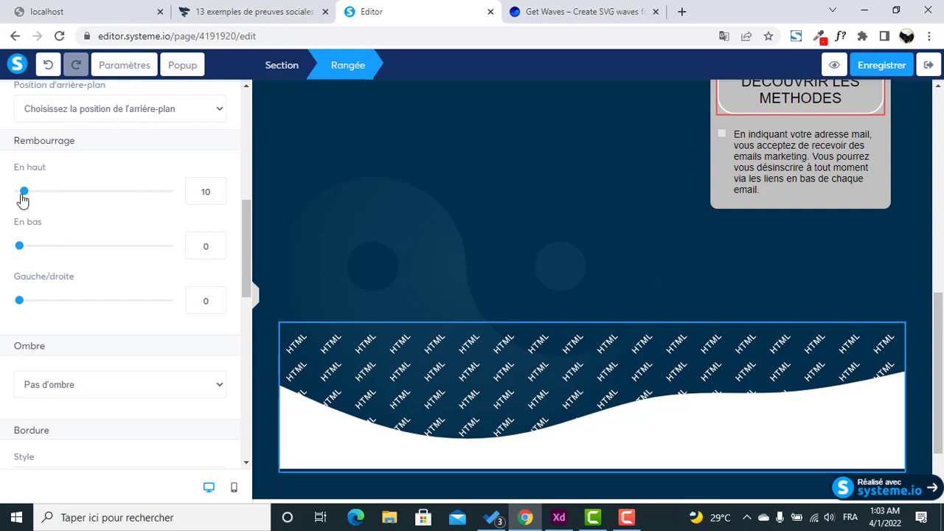
{"action": "left_click_drag", "start_coordinate": [24, 195], "coordinate": [3, 199]}
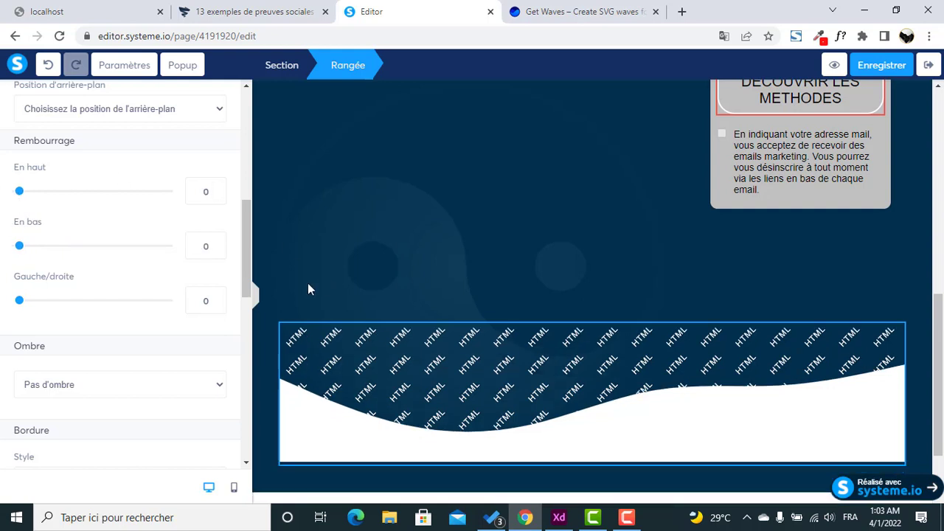
- Set the wave section's top, bottom and left/right padding to 0 and collapse the settings sidebar
{"action": "left_click", "coordinate": [282, 65]}
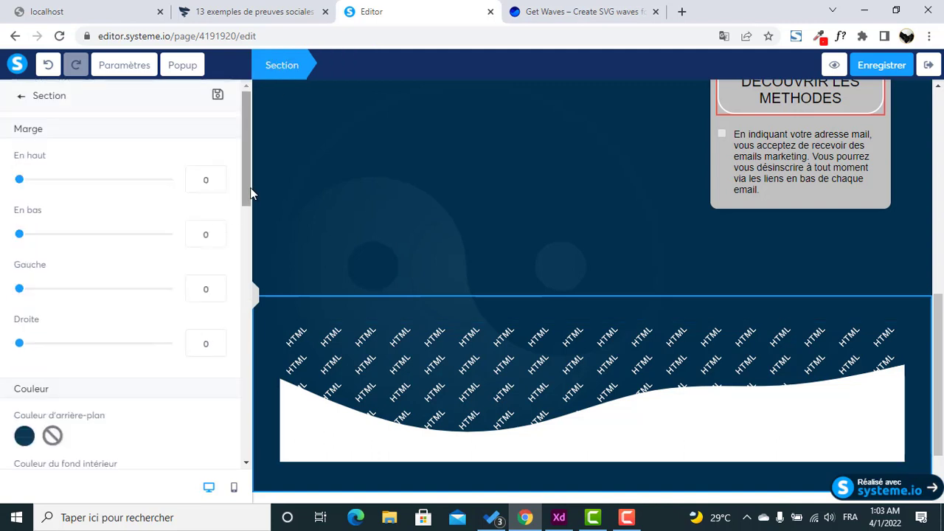
{"action": "left_click_drag", "start_coordinate": [247, 190], "coordinate": [249, 320]}
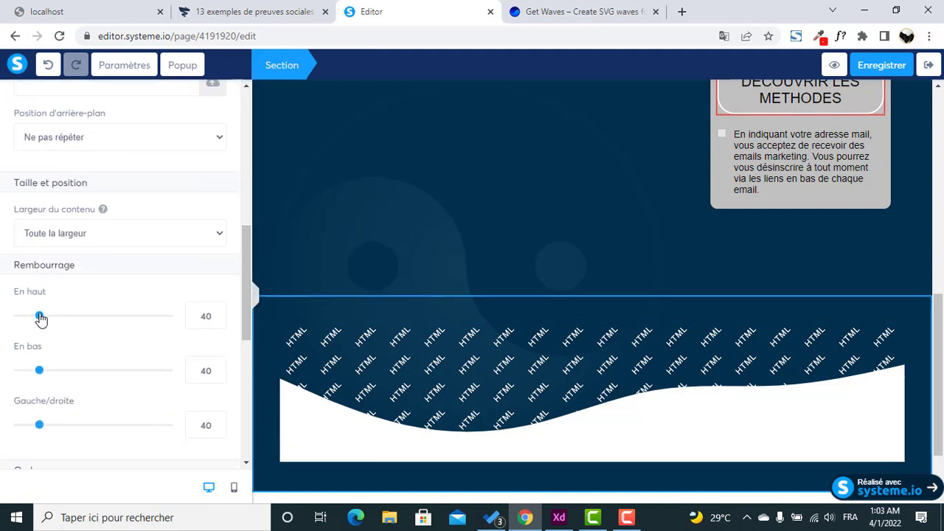
{"action": "left_click_drag", "start_coordinate": [41, 319], "coordinate": [3, 322]}
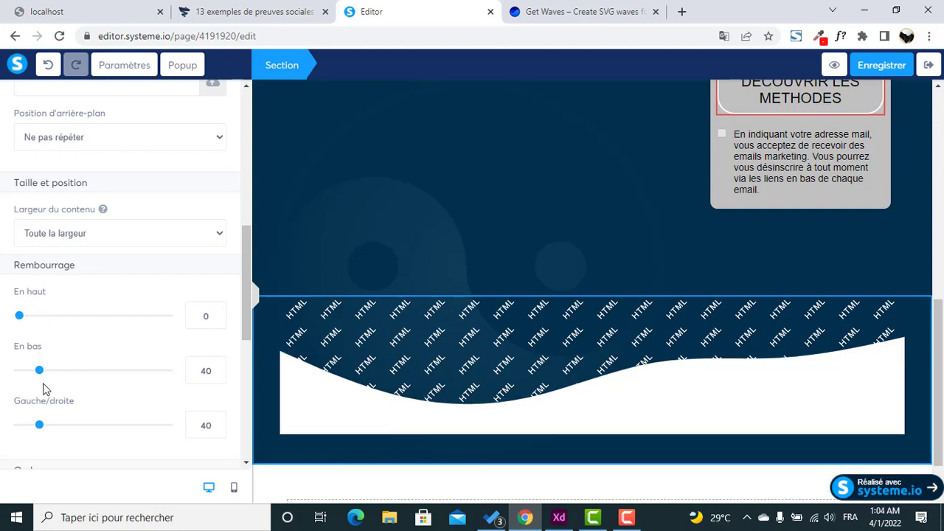
{"action": "left_click_drag", "start_coordinate": [40, 371], "coordinate": [2, 382]}
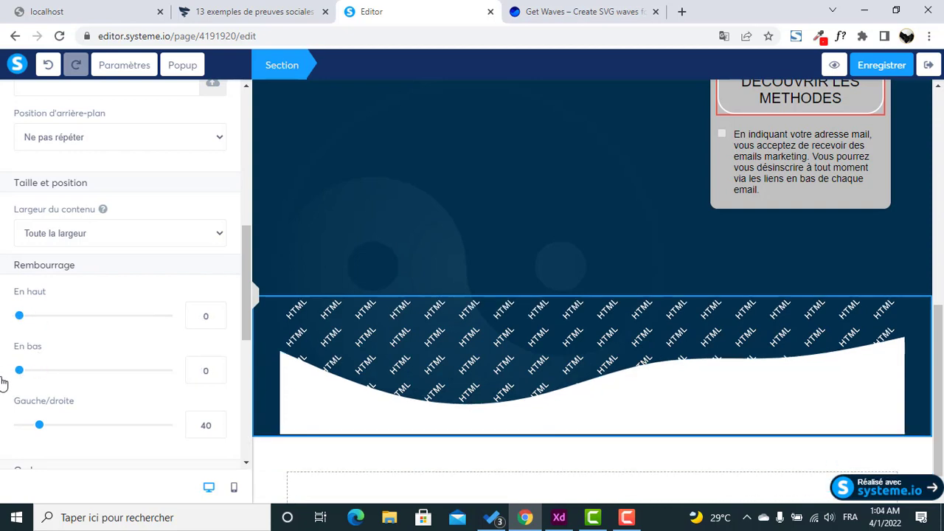
{"action": "left_click_drag", "start_coordinate": [39, 431], "coordinate": [1, 432]}
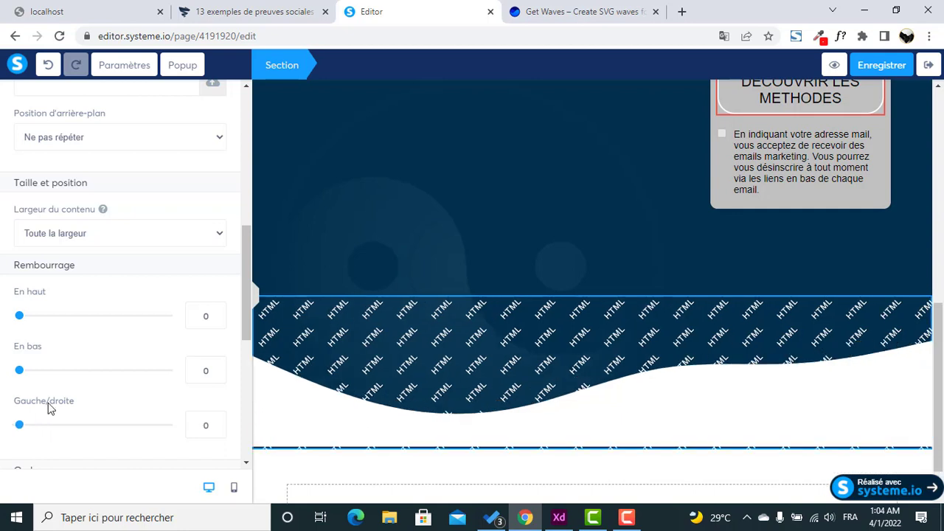
{"action": "left_click", "coordinate": [257, 298]}
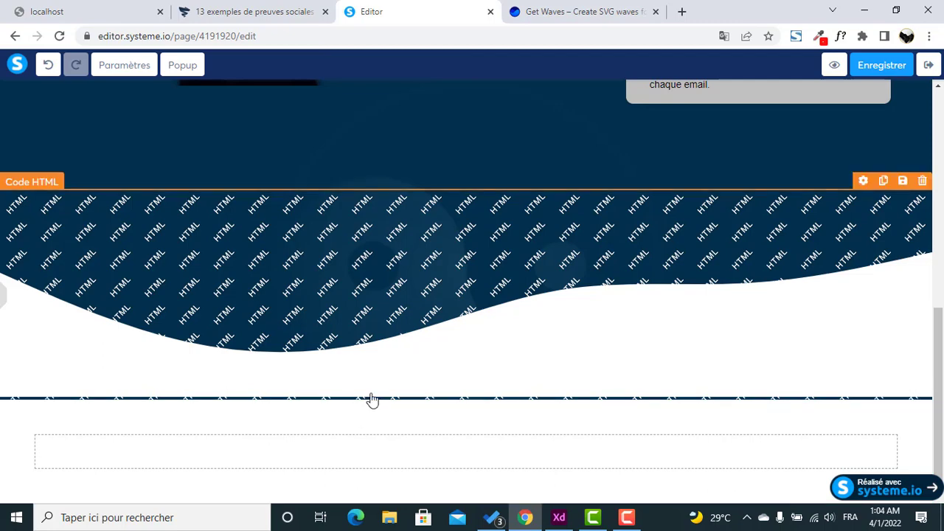
- Set the top margin of the empty white section below the wave to -5 and collapse the settings sidebar
{"action": "left_click", "coordinate": [373, 419]}
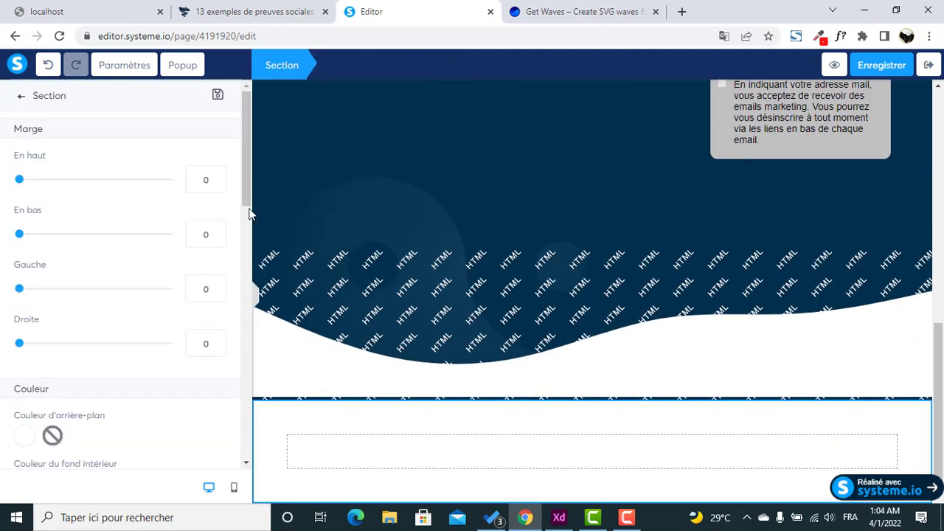
{"action": "left_click", "coordinate": [217, 185]}
{"action": "left_click", "coordinate": [217, 184]}
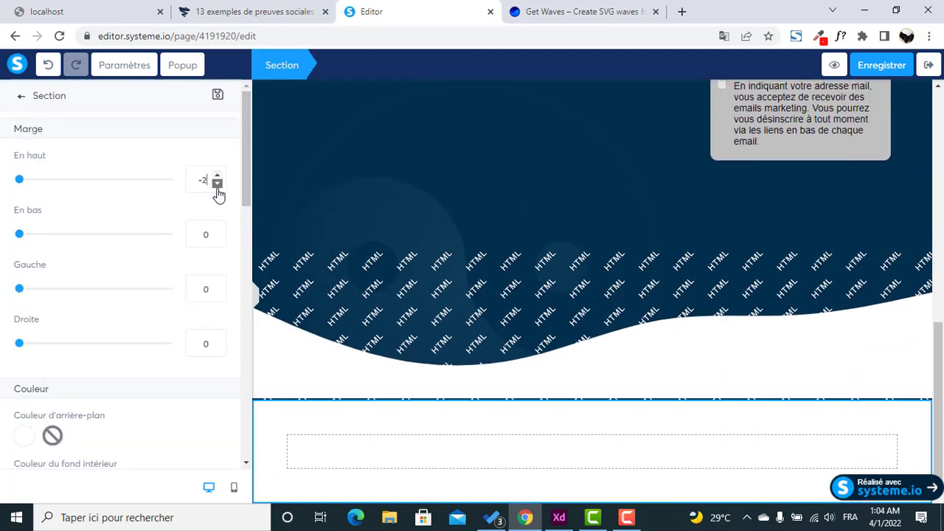
{"action": "left_click", "coordinate": [217, 184]}
{"action": "left_click", "coordinate": [217, 184]}
{"action": "left_click", "coordinate": [217, 184]}
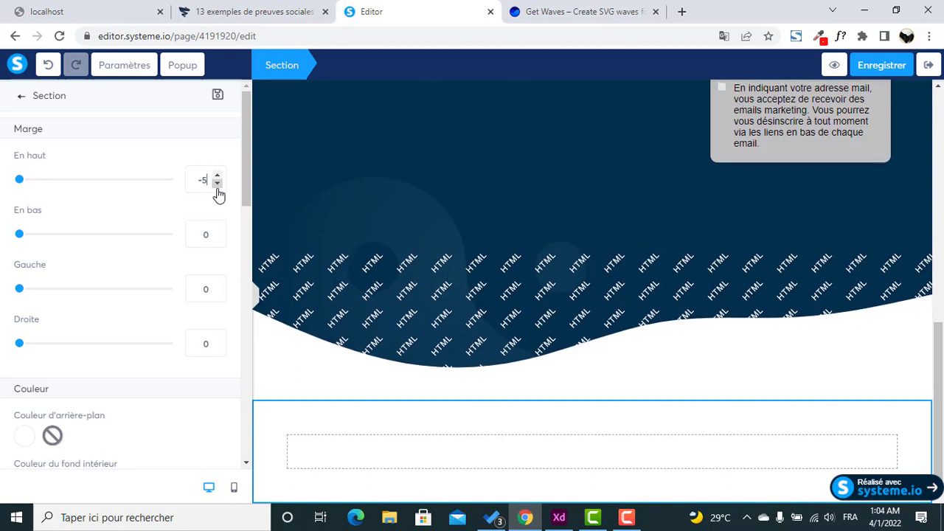
{"action": "left_click", "coordinate": [253, 297]}
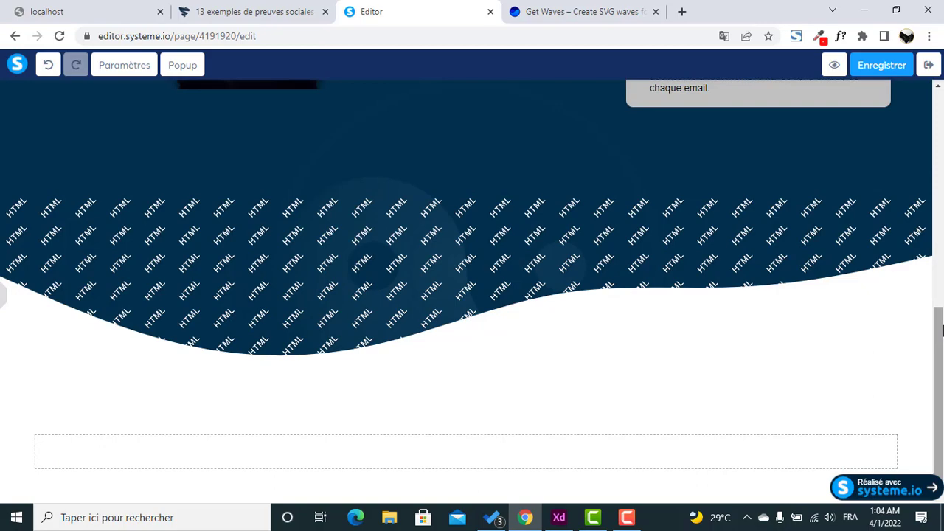
- Save the page and open its preview, closing the notification bar, to check the wave divider below the hero section
{"action": "left_click_drag", "start_coordinate": [940, 329], "coordinate": [938, 112]}
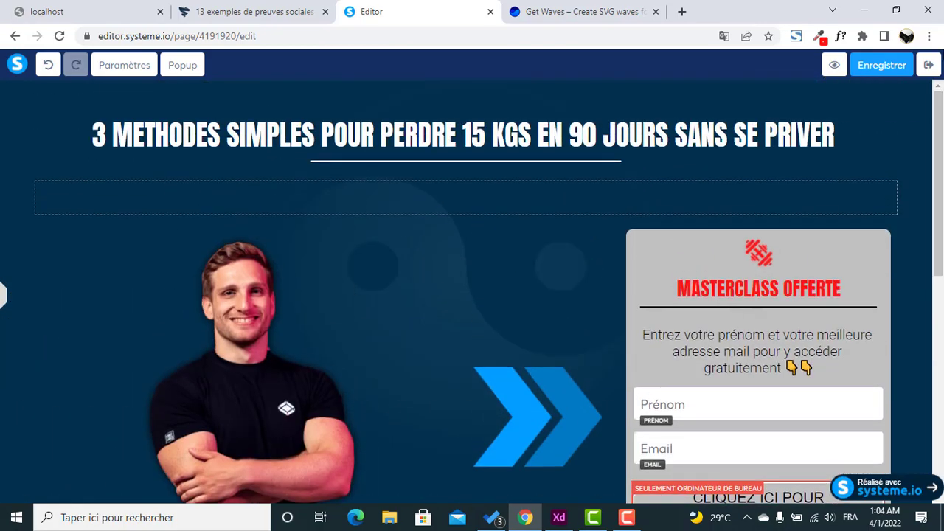
{"action": "left_click", "coordinate": [883, 66]}
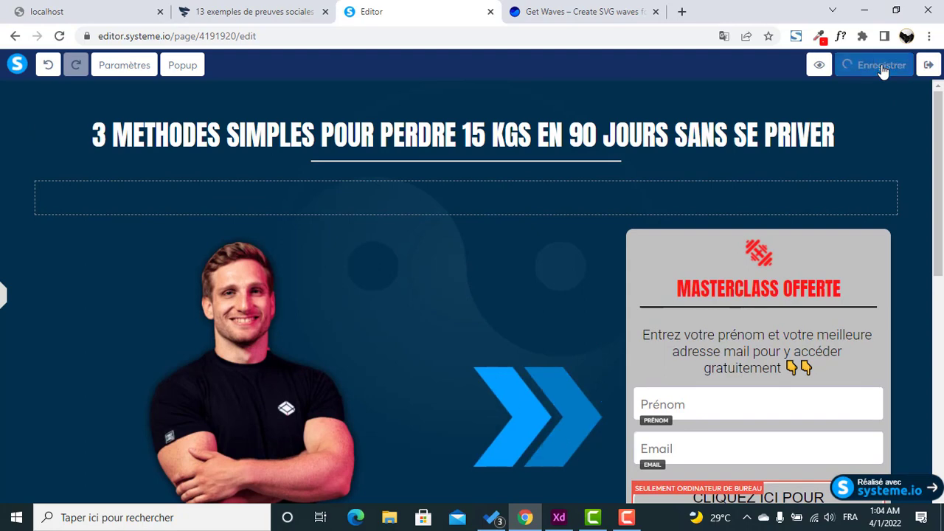
{"action": "left_click", "coordinate": [832, 66]}
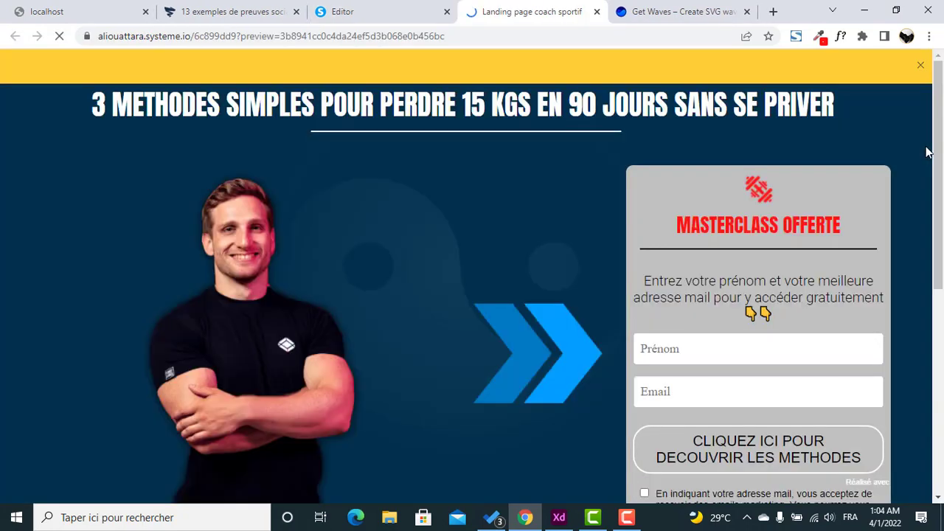
{"action": "scroll", "coordinate": [937, 155], "scroll_direction": "down", "scroll_amount": 1}
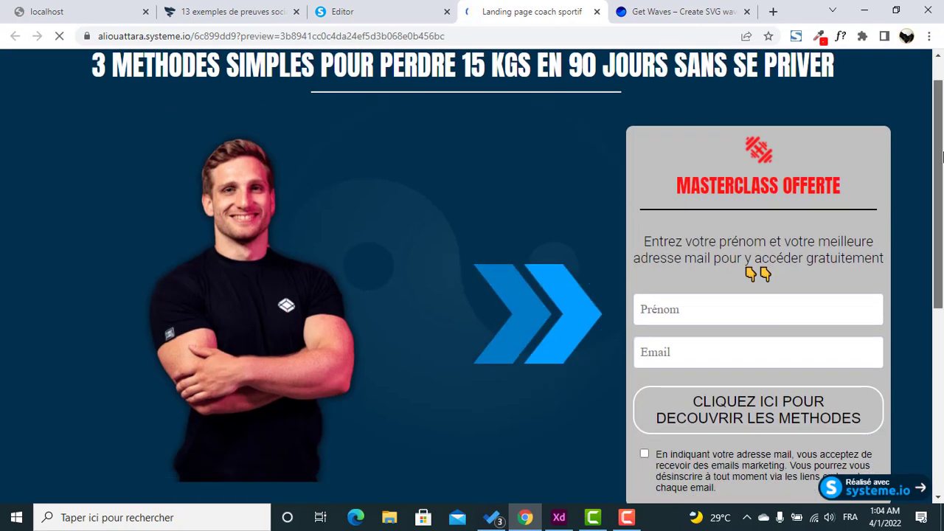
{"action": "left_click_drag", "start_coordinate": [943, 157], "coordinate": [943, 324]}
{"action": "left_click", "coordinate": [923, 68]}
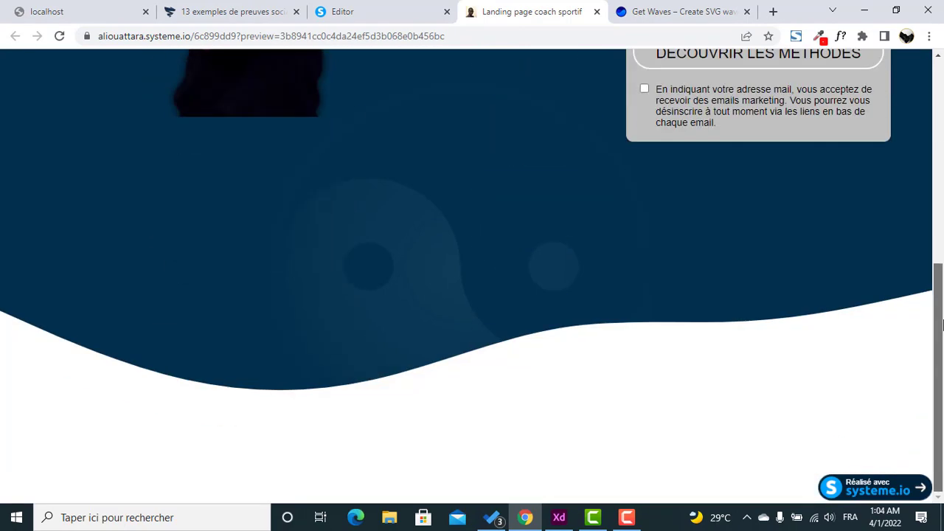
{"action": "left_click_drag", "start_coordinate": [941, 236], "coordinate": [942, 336]}
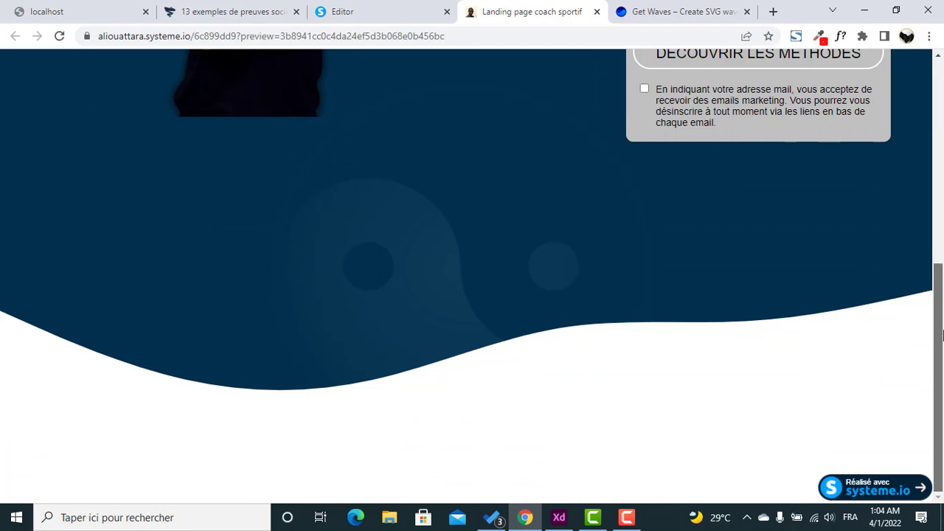